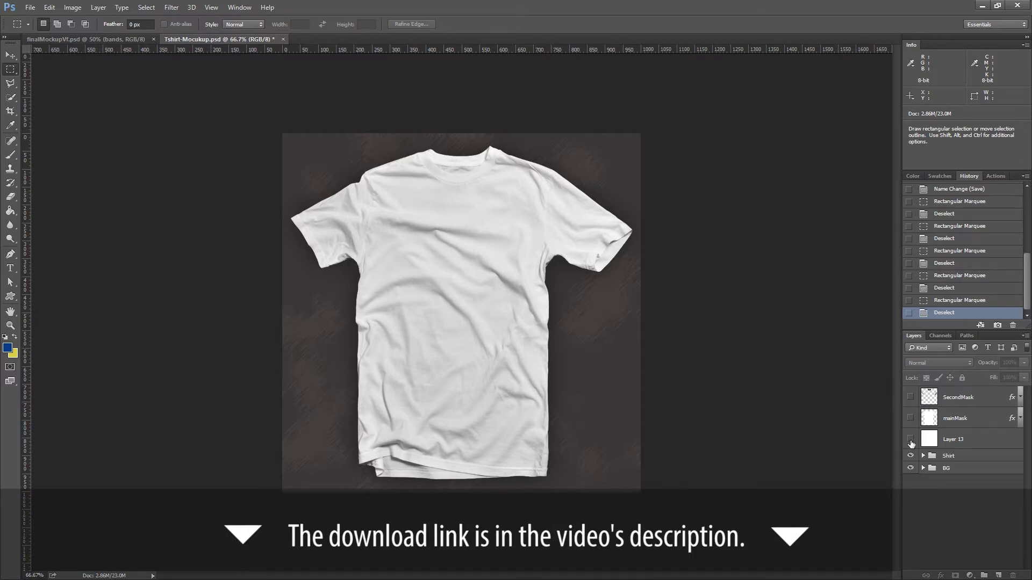
Step: Toggle the mainMask, SecondMask and Layer 13 layers on and off to preview the shirt, then minimize Photoshop
click(910, 419)
click(910, 420)
click(910, 398)
click(910, 398)
click(910, 440)
click(910, 419)
click(910, 419)
click(910, 397)
click(911, 398)
click(911, 440)
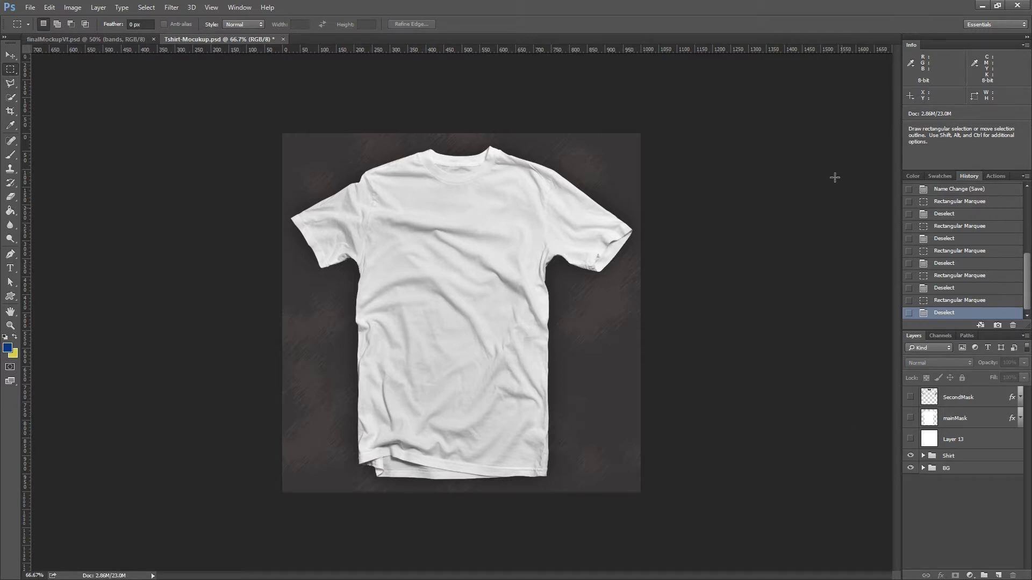
click(982, 6)
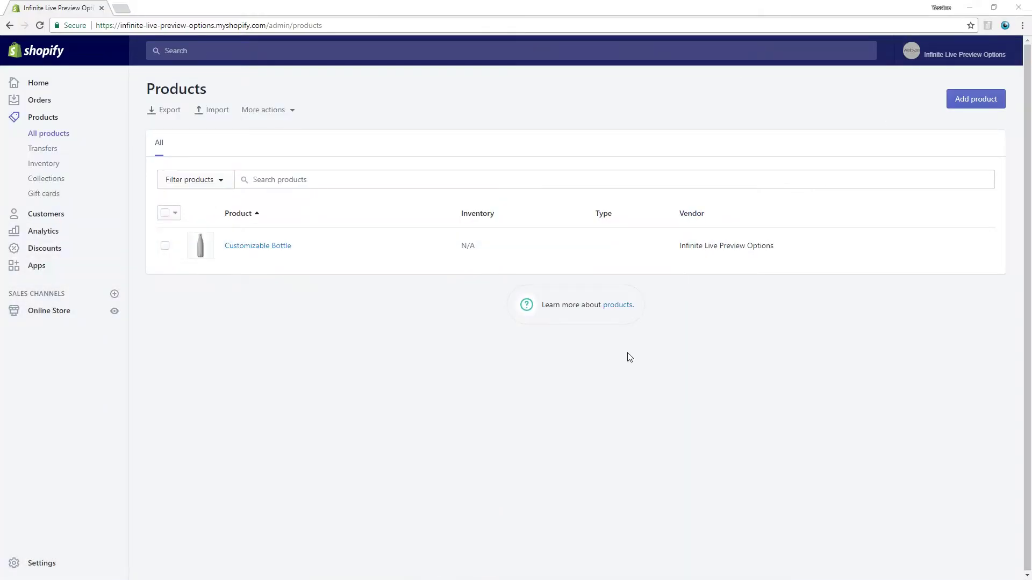
Step: Start a new product titled 'Customizable Tshirt' with base_image.png as its picture
click(958, 105)
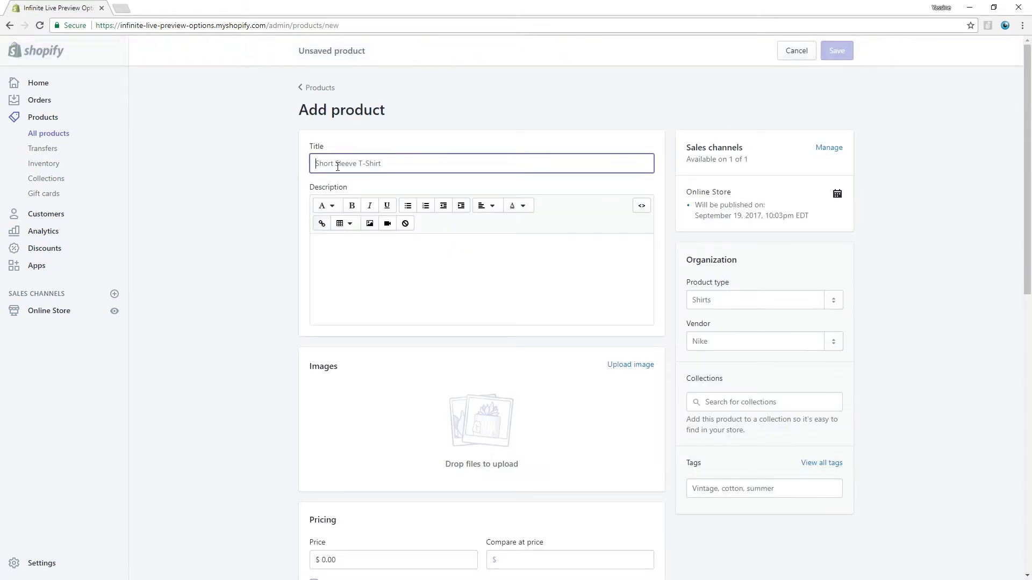
text(Customizable Tshirt)
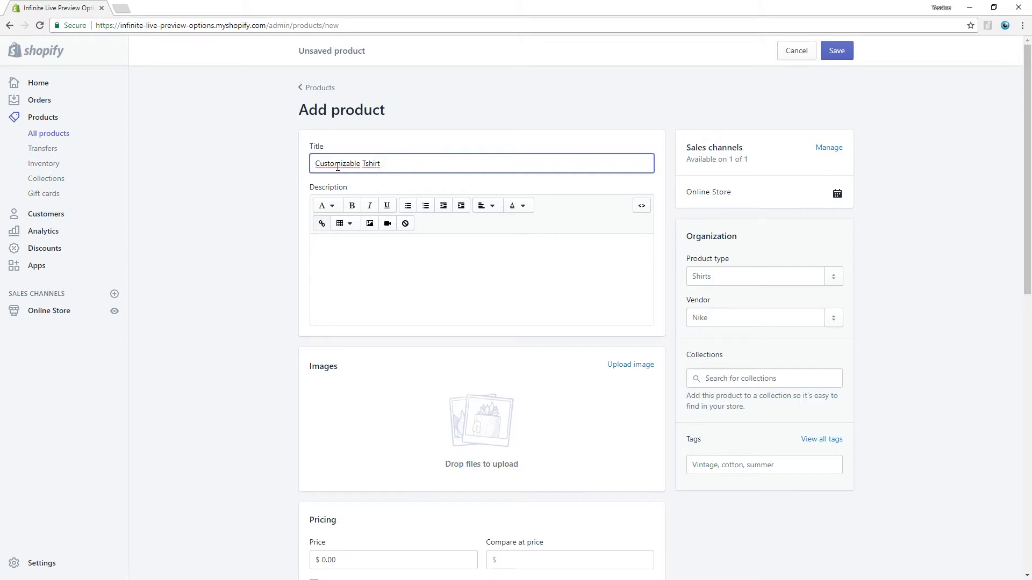
click(615, 365)
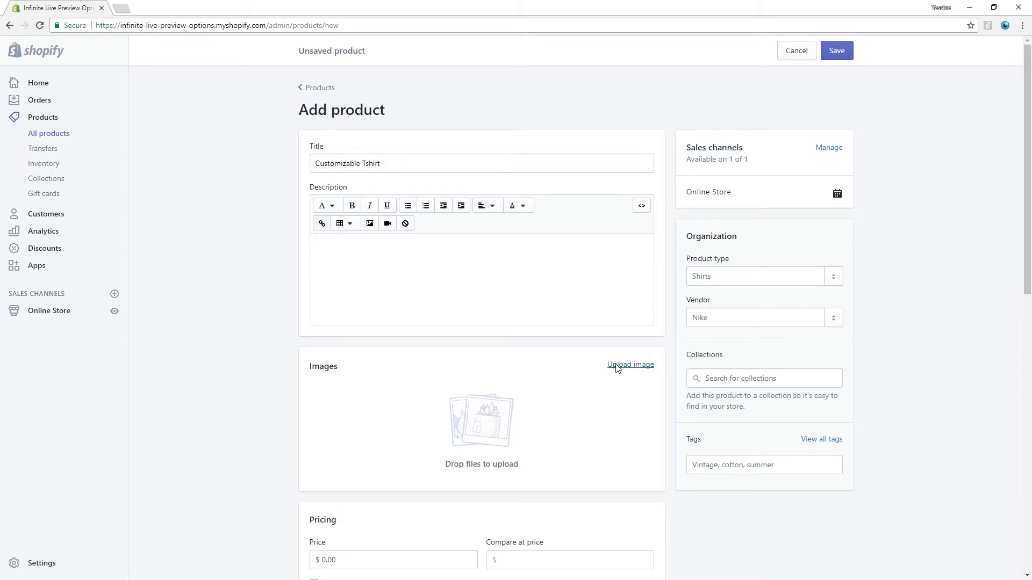
double_click(88, 86)
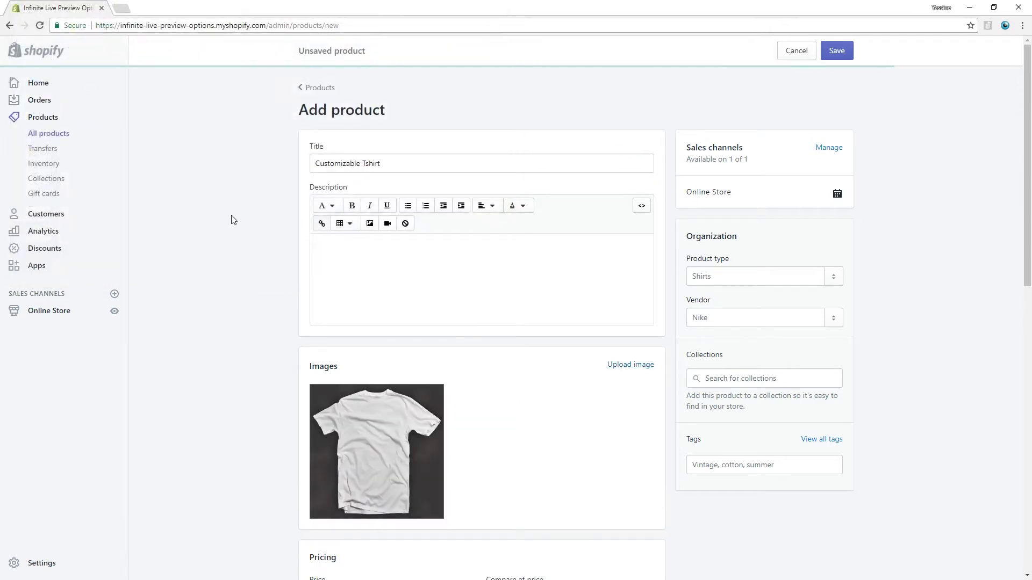
Step: Set the price to 20.00, save the product and view it on the storefront
scroll(279, 343, down, 3)
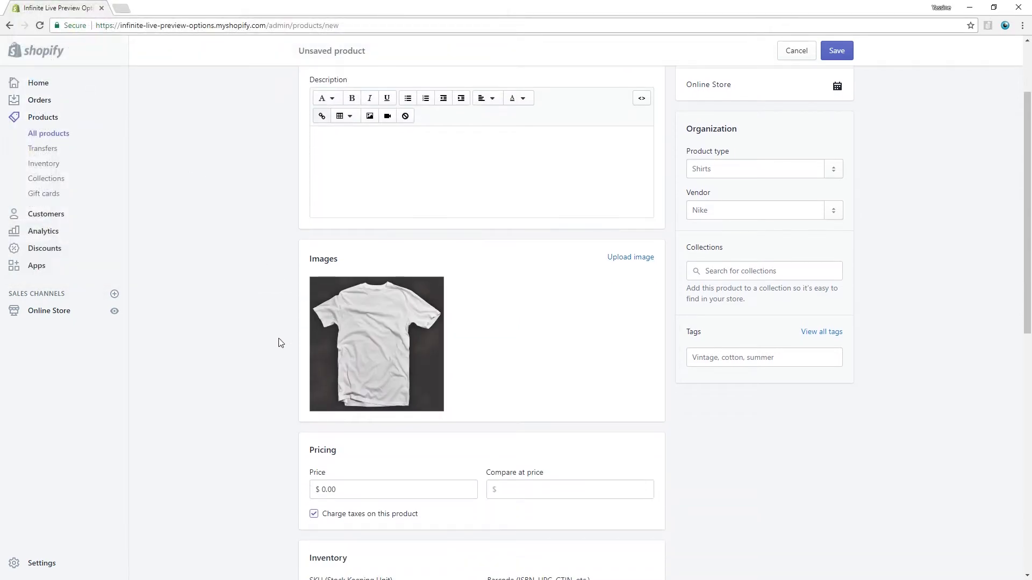
click(318, 437)
text(20)
click(279, 403)
scroll(253, 334, up, 3)
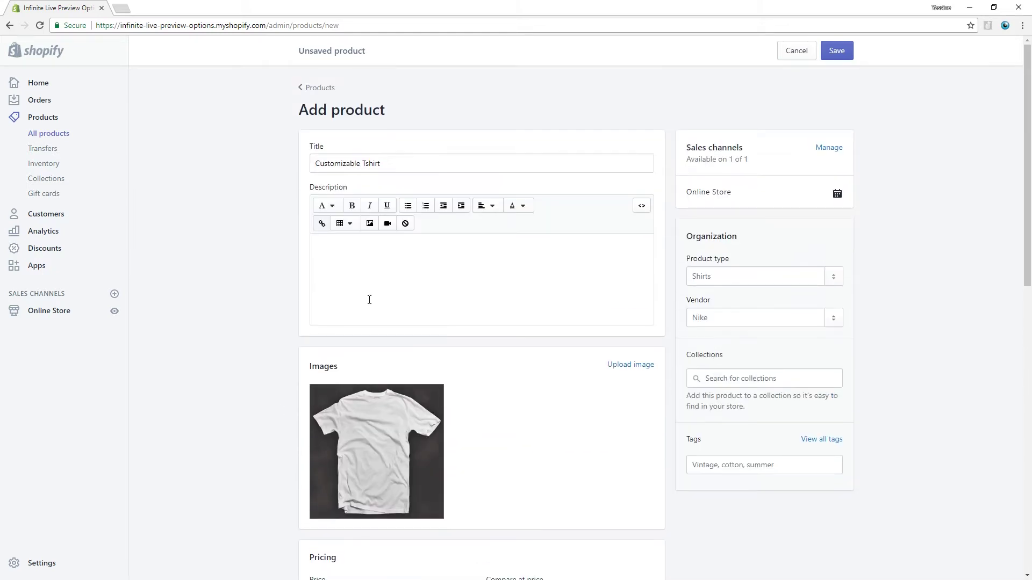
click(845, 60)
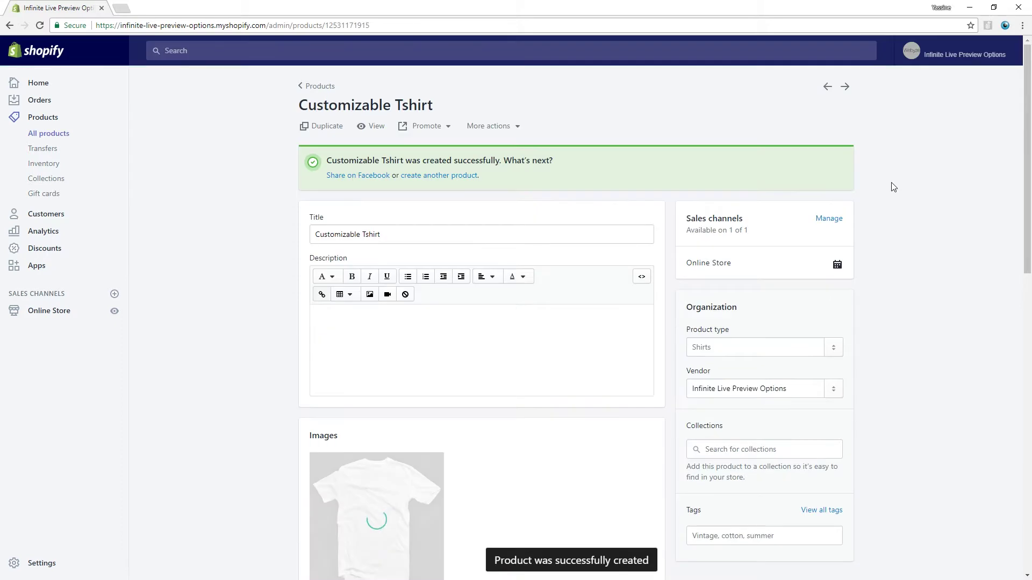
click(365, 126)
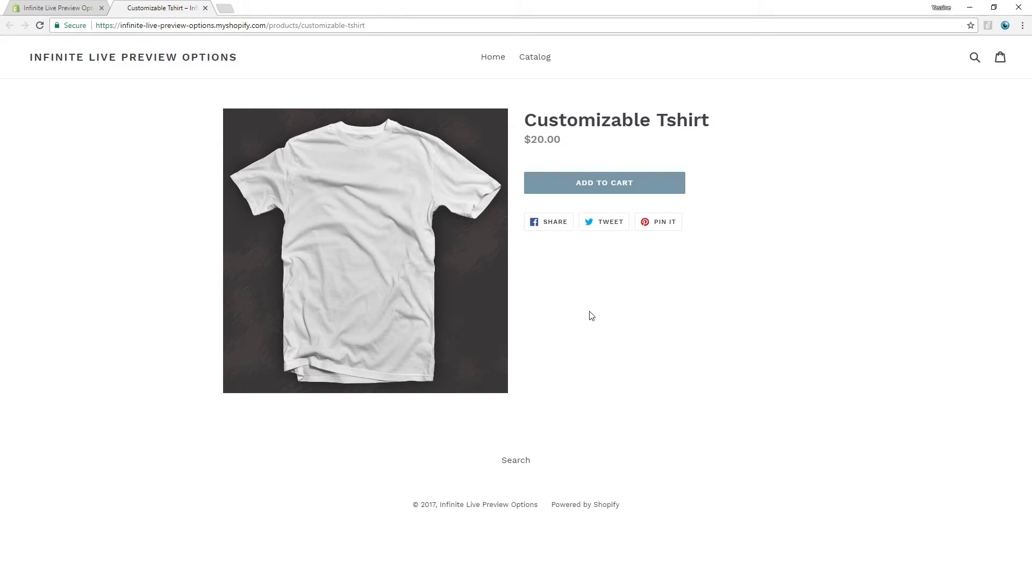
Step: Go back to the Shopify admin and open the installed Apps page
click(86, 8)
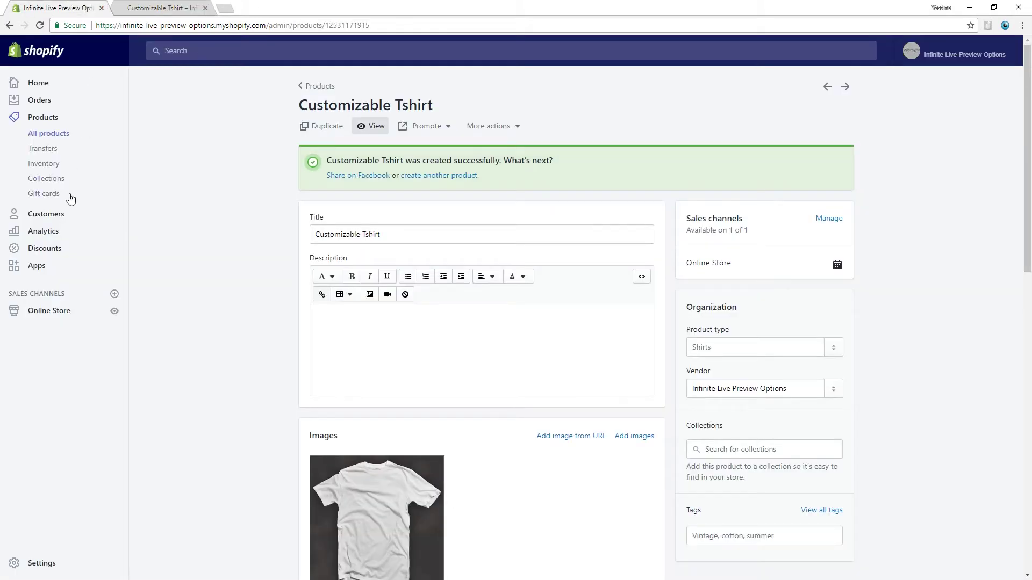
click(44, 267)
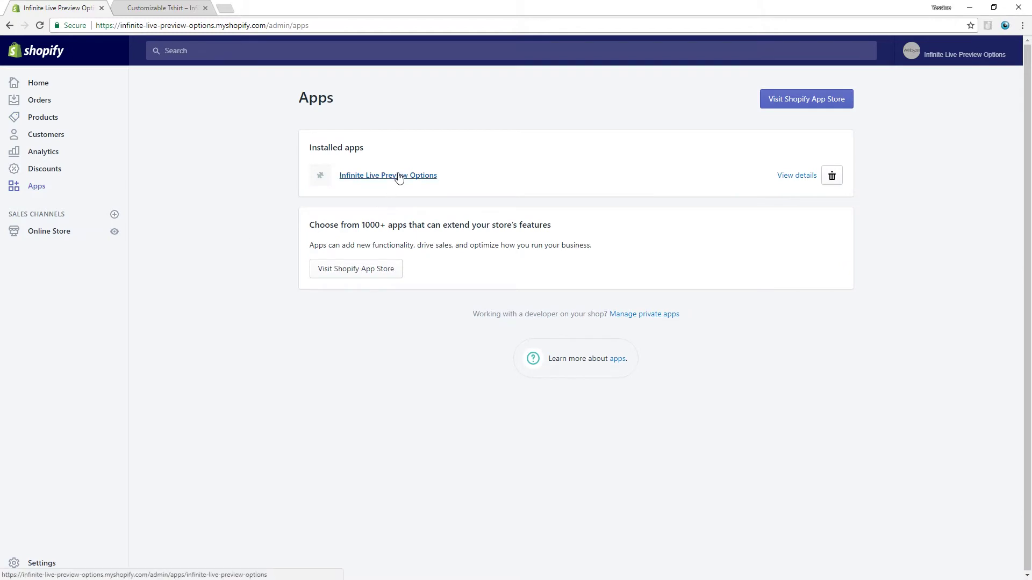
Step: In Infinite Live Preview Options, start new customization options for Customizable Tshirt, found by searching 'tshirt'
click(398, 177)
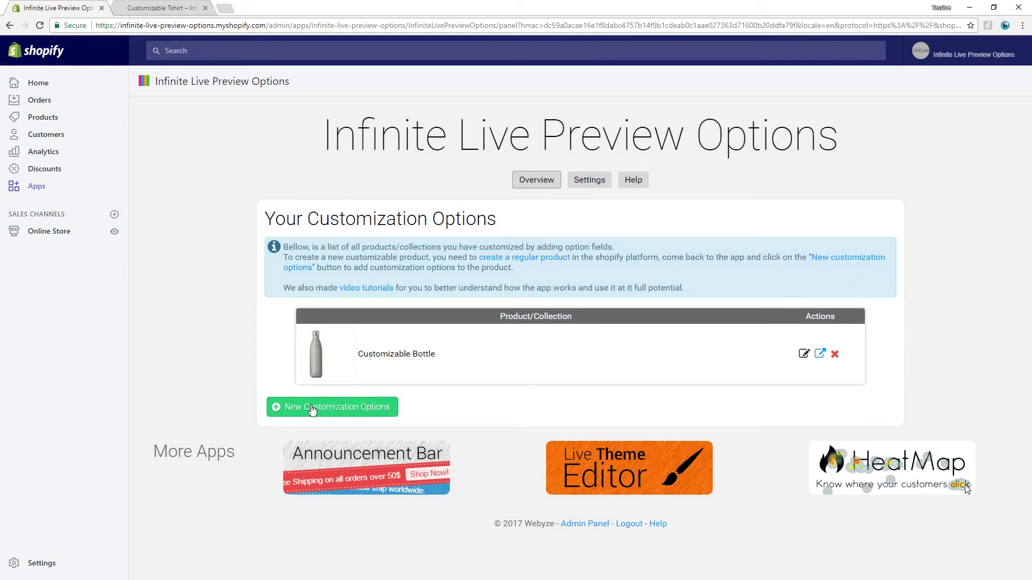
click(311, 410)
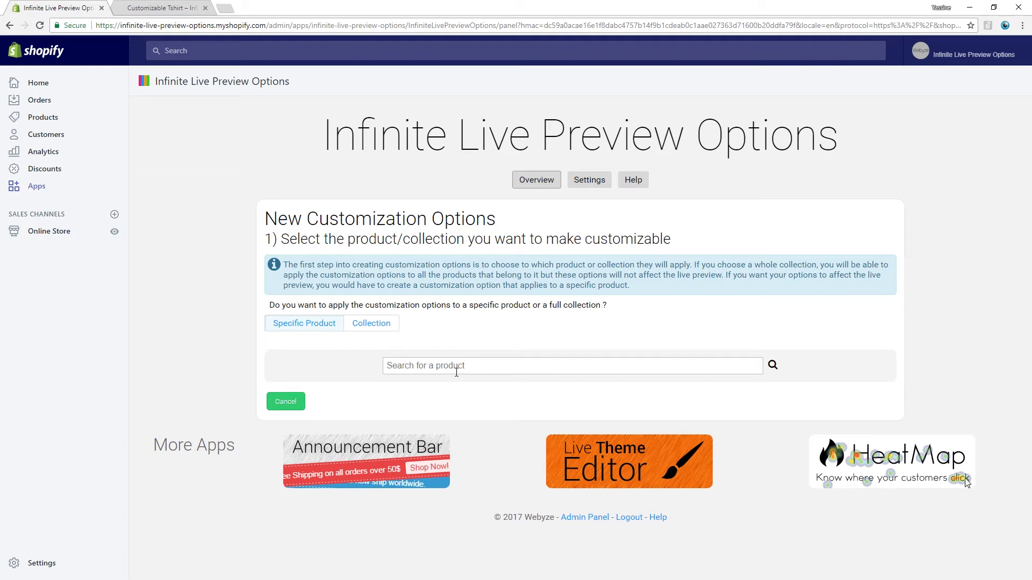
text(tshirt)
click(772, 365)
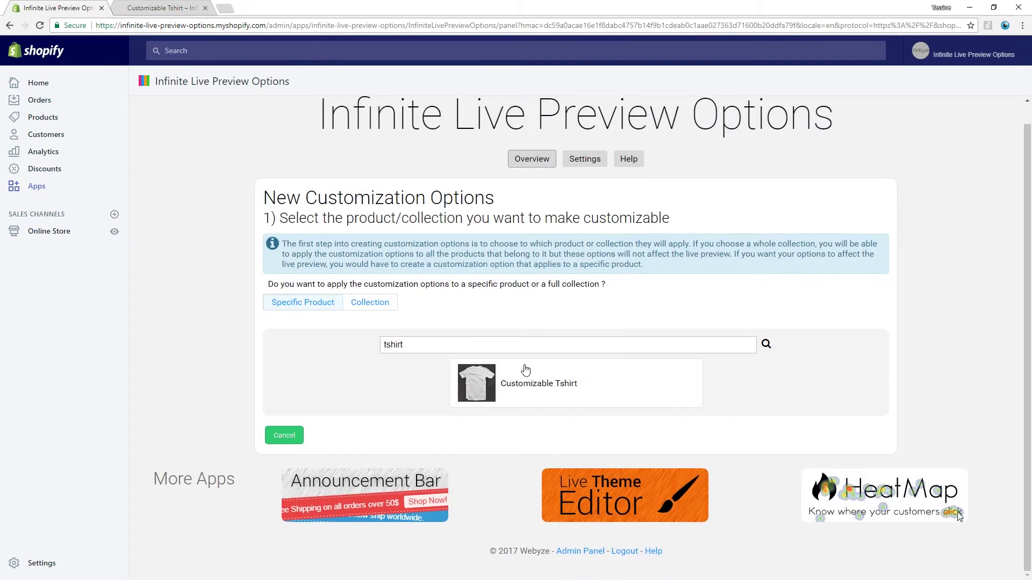
click(524, 377)
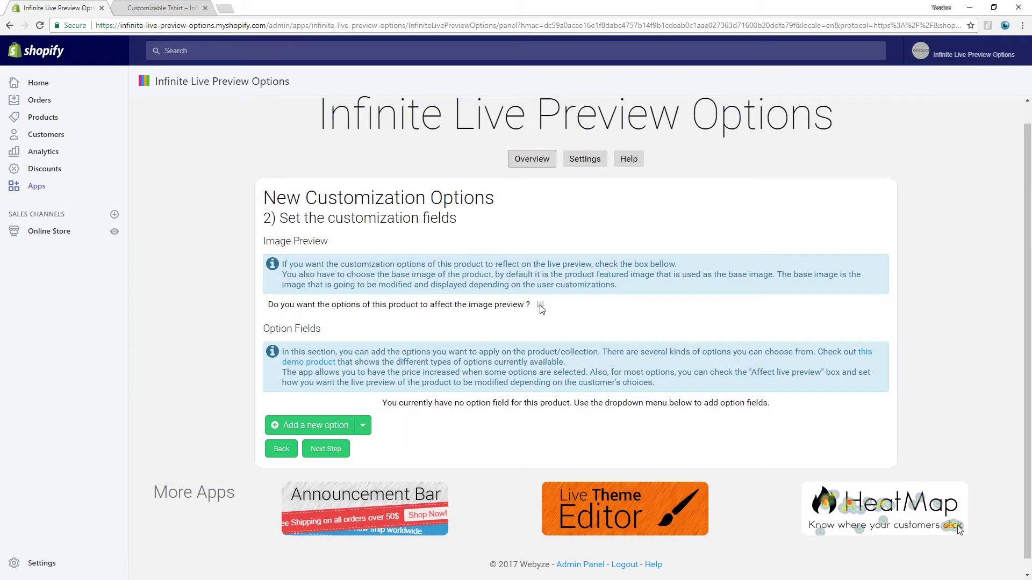
Step: Enable image preview so the white T-shirt featured image becomes the base image
click(540, 306)
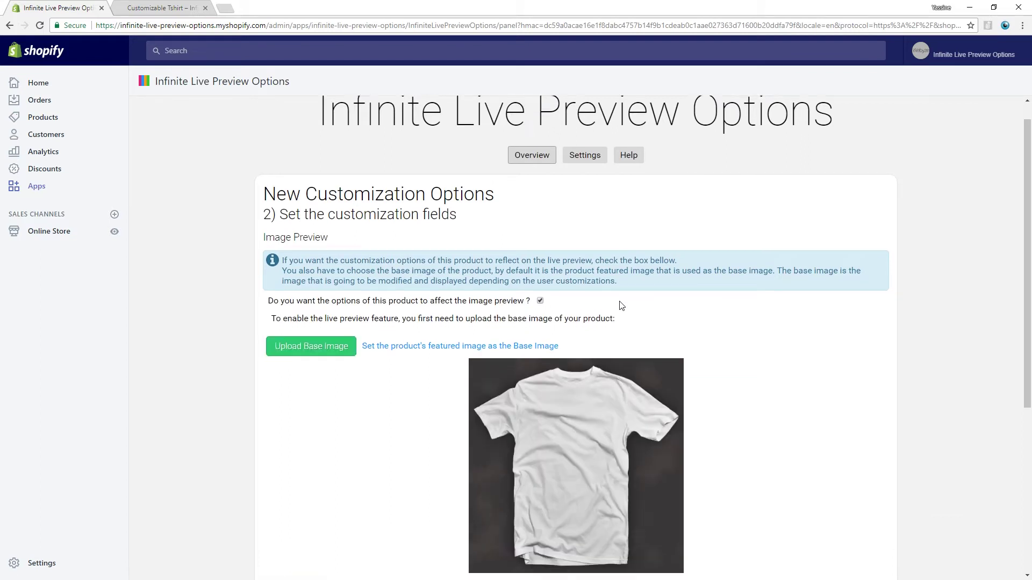
scroll(622, 306, down, 1)
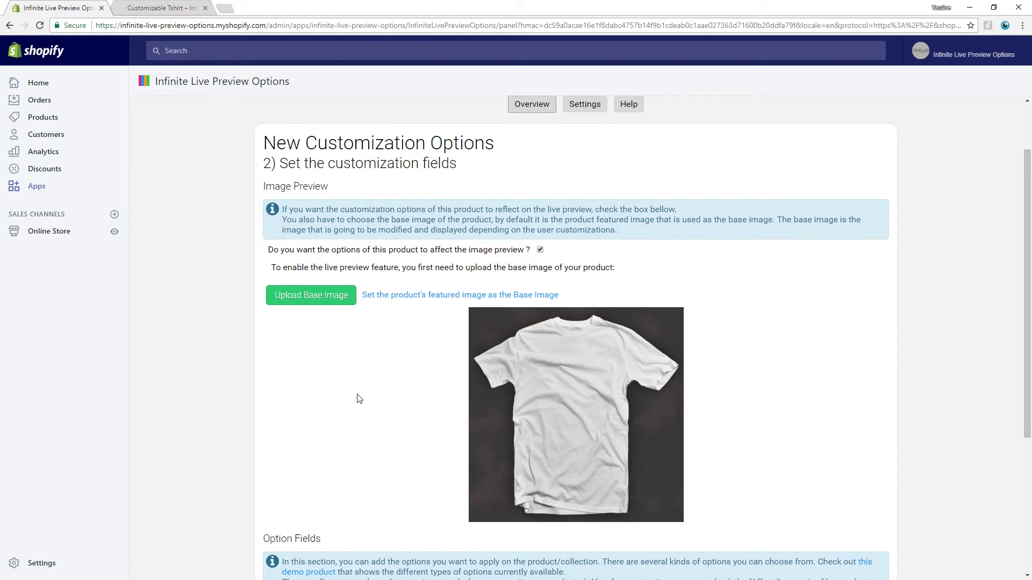
scroll(358, 398, down, 3)
scroll(359, 399, down, 2)
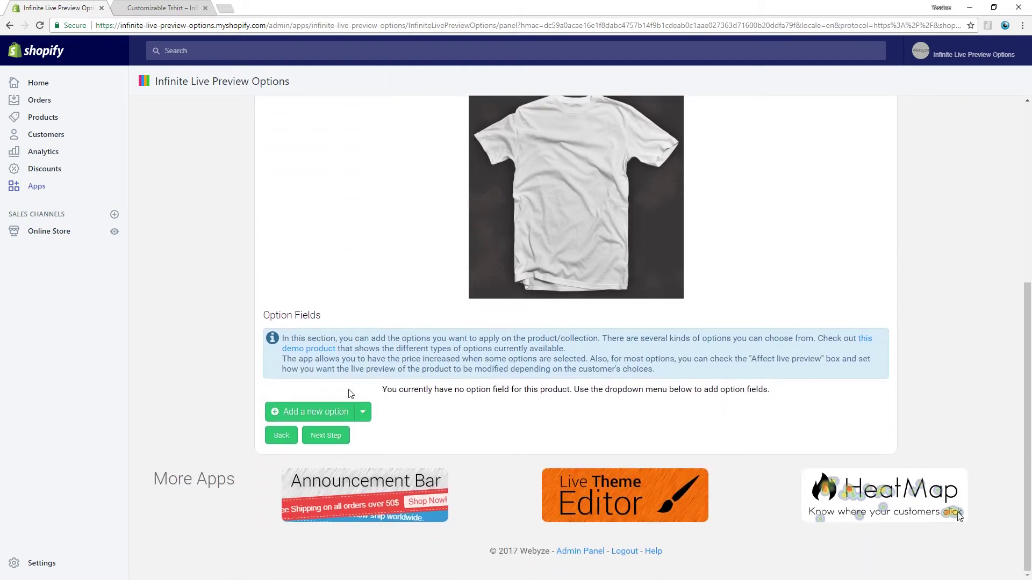
Step: Add a dropdown menu option field named Size
click(323, 418)
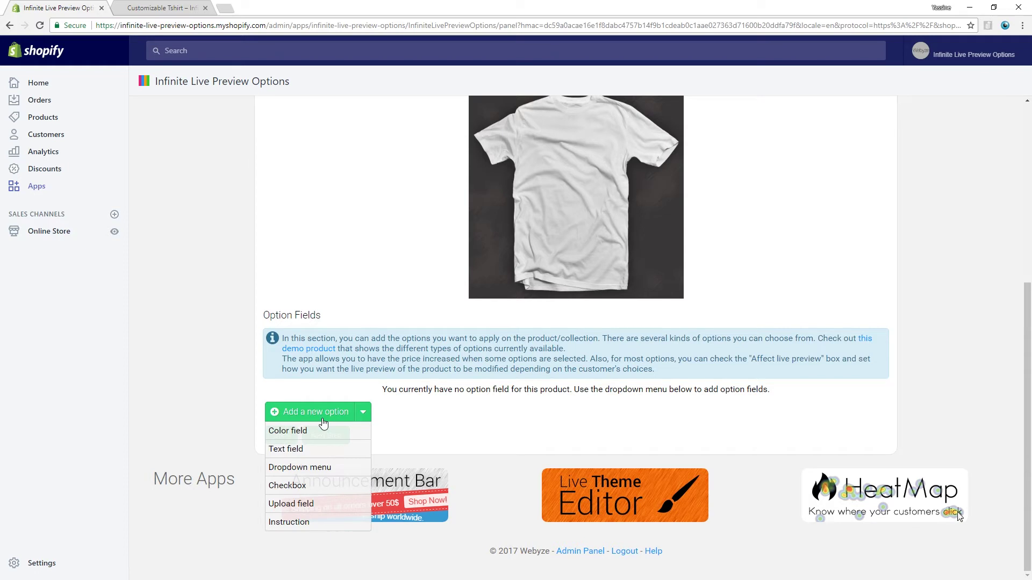
click(300, 468)
scroll(392, 324, down, 2)
drag(450, 304, 378, 304)
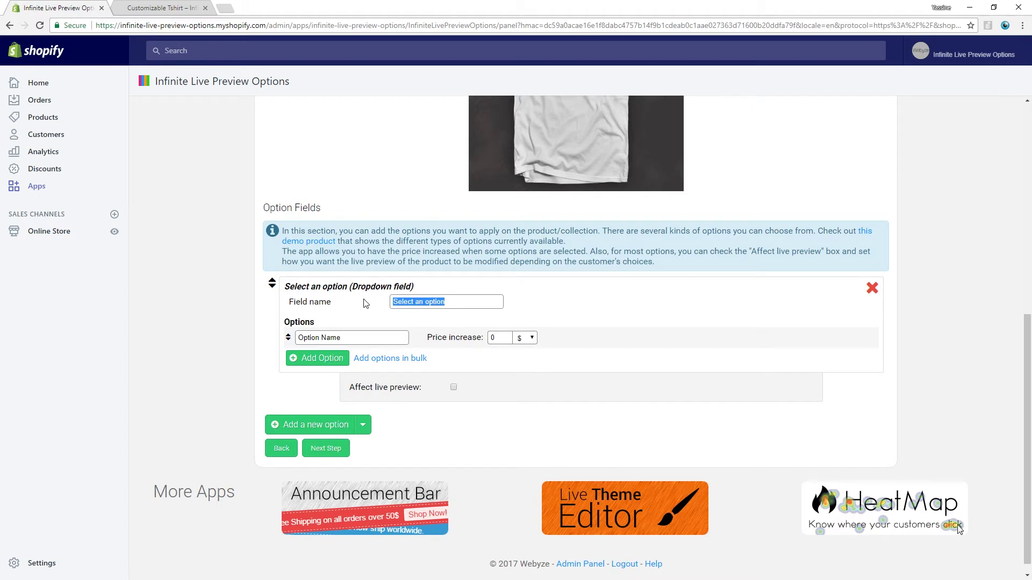
text(Size)
Step: Bulk-add the sizes S, M, L and XL and delete the empty Option Name row
click(398, 359)
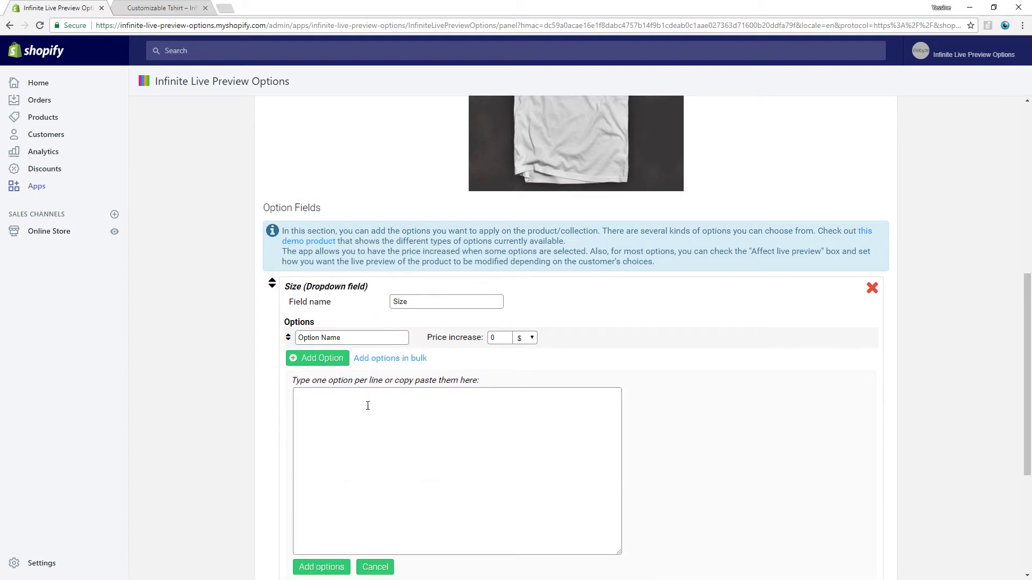
text(S M L)
key(Return)
text(XL)
scroll(366, 407, down, 1)
click(327, 516)
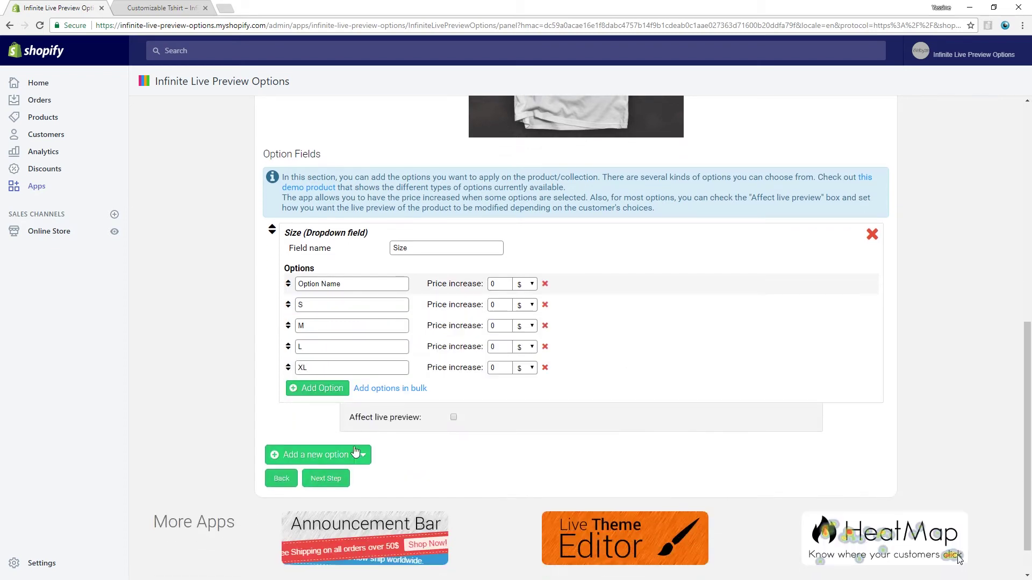
click(545, 284)
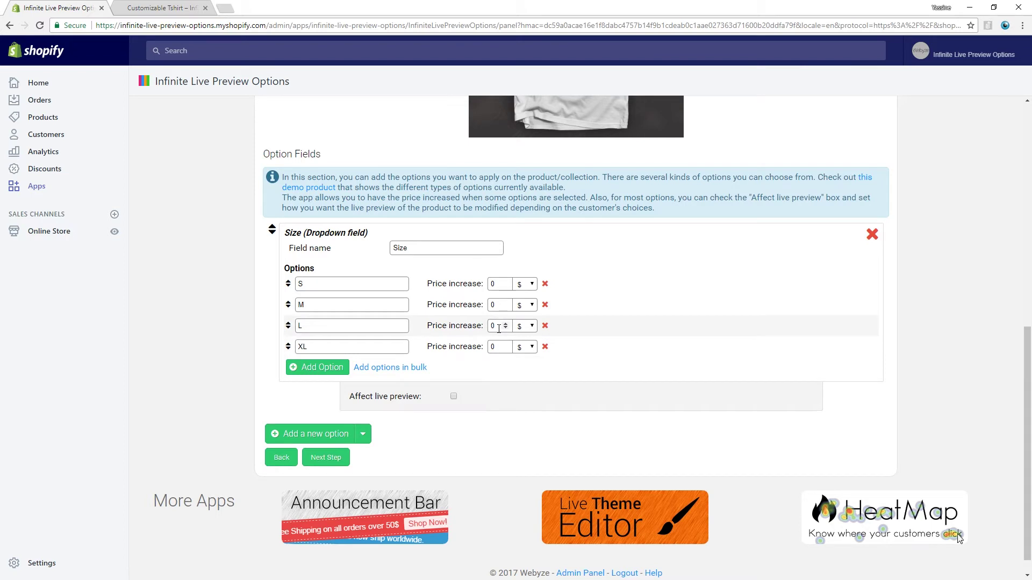
scroll(610, 349, down, 1)
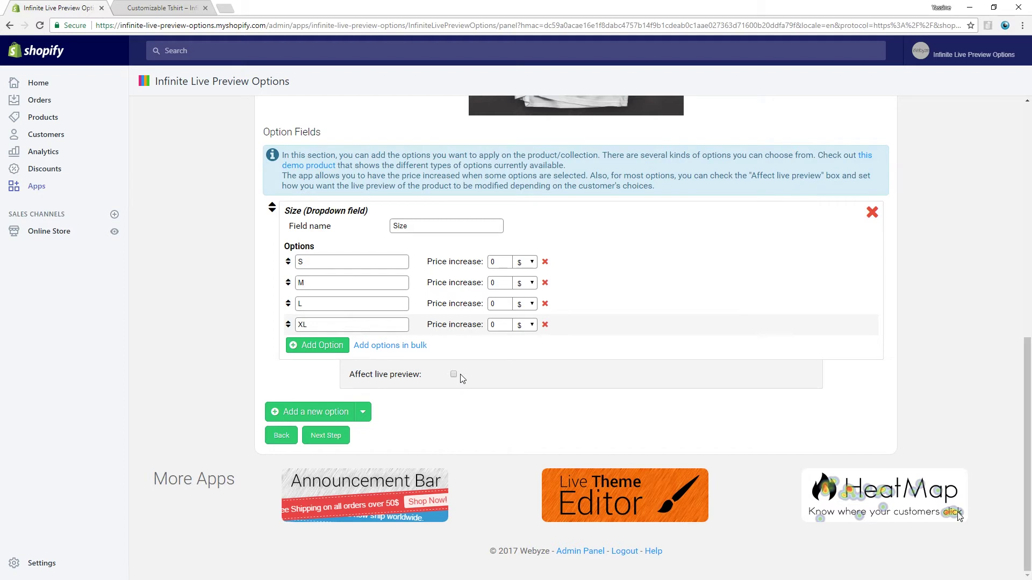
Step: Add a colour option field and rename it Primary Color
click(330, 411)
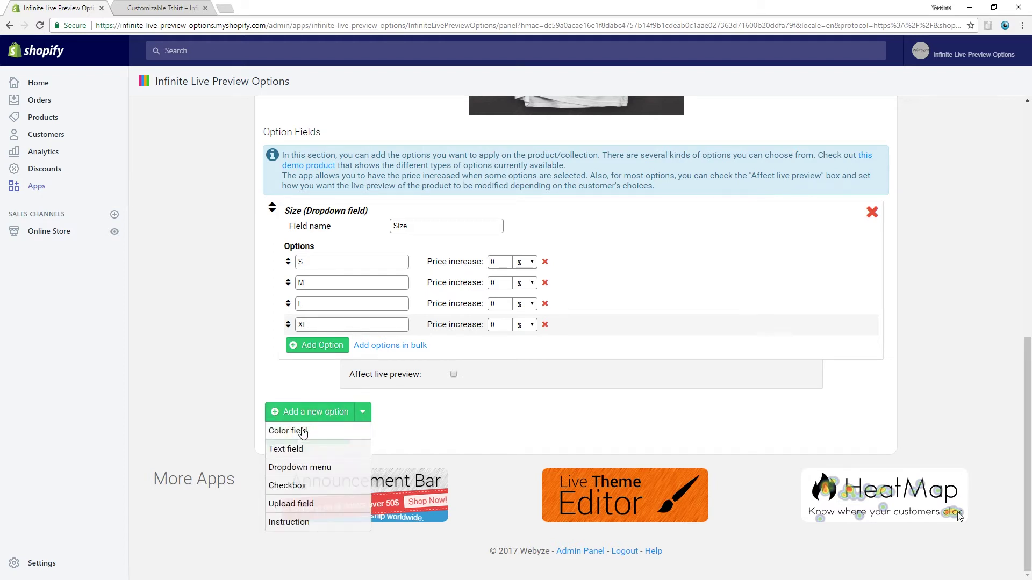
click(303, 430)
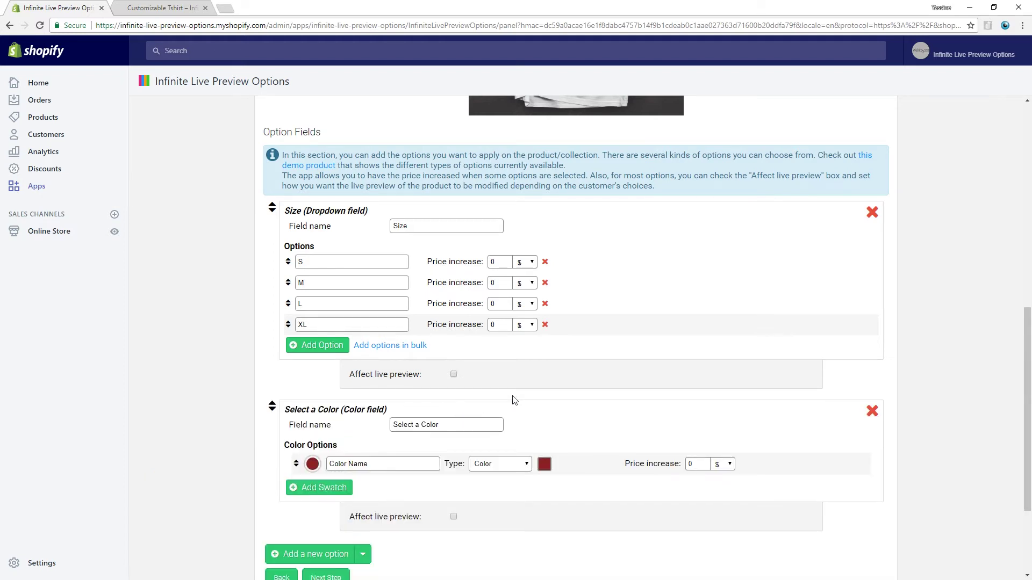
scroll(588, 396, down, 2)
drag(420, 317, 328, 321)
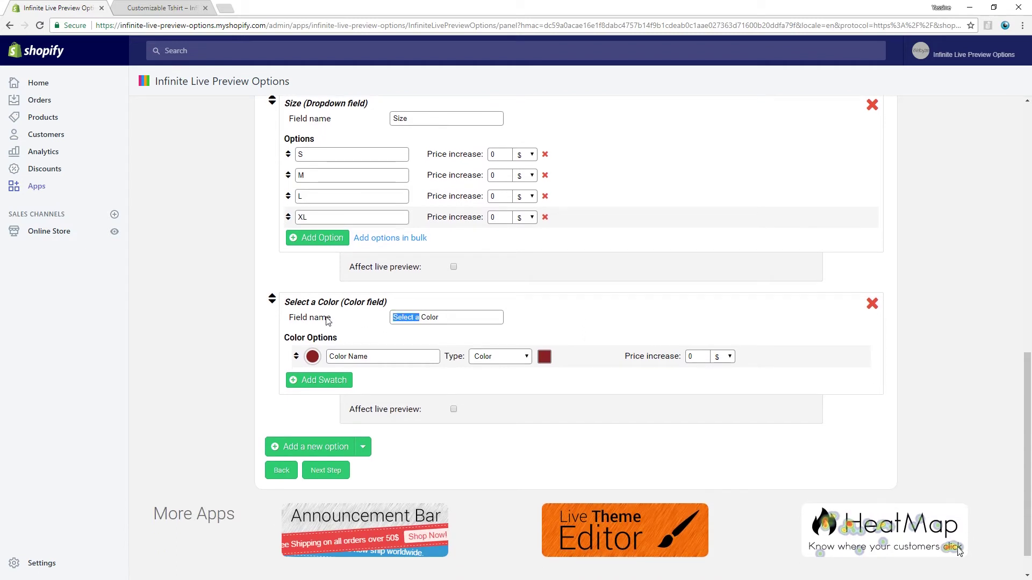
text(Primary)
scroll(542, 325, down, 1)
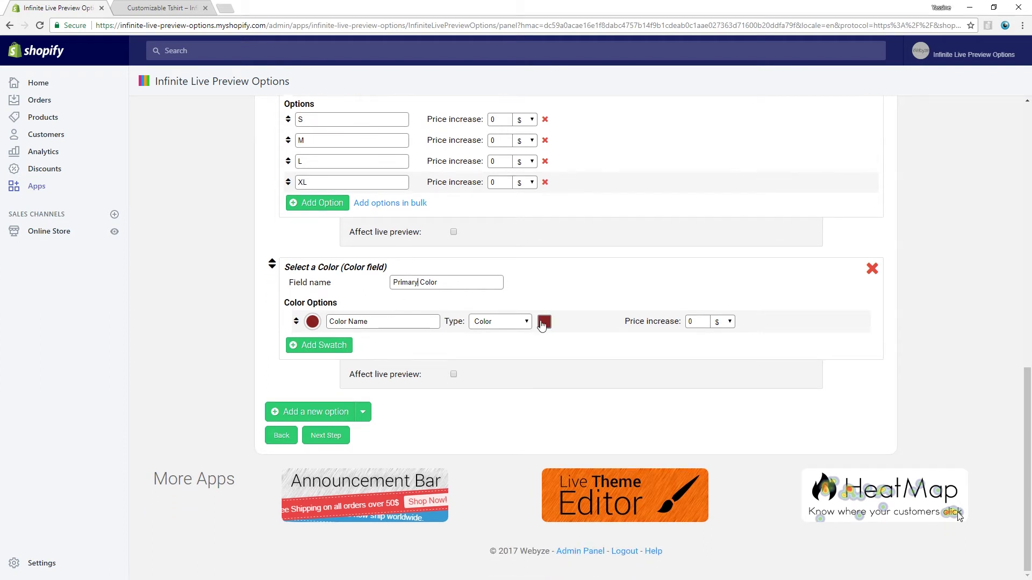
Step: Create six swatches named Red, Blue, White, Green, Yellow and Pink, removing the extra empty row
click(311, 345)
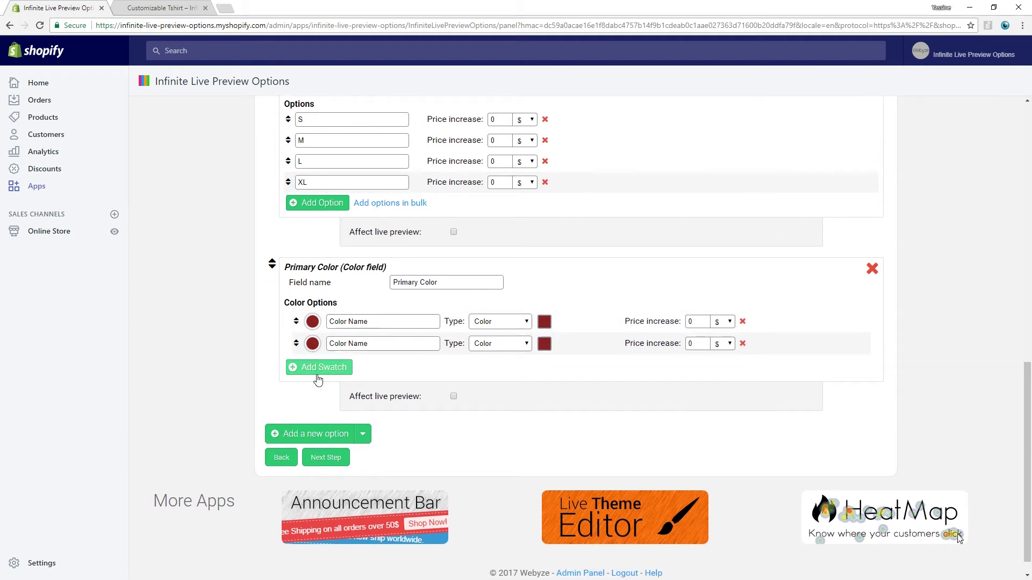
click(316, 368)
double_click(317, 390)
text(Red)
key(Tab)
text(Blue)
key(Tab)
text(White)
key(Tab)
text(Green)
key(Tab)
text(Yellow)
key(Tab)
text(Pink)
key(Tab)
click(333, 434)
scroll(436, 350, down, 1)
Step: Pick matching red, blue, white, green, yellow and magenta colours for the six swatches
click(543, 268)
click(581, 397)
click(545, 290)
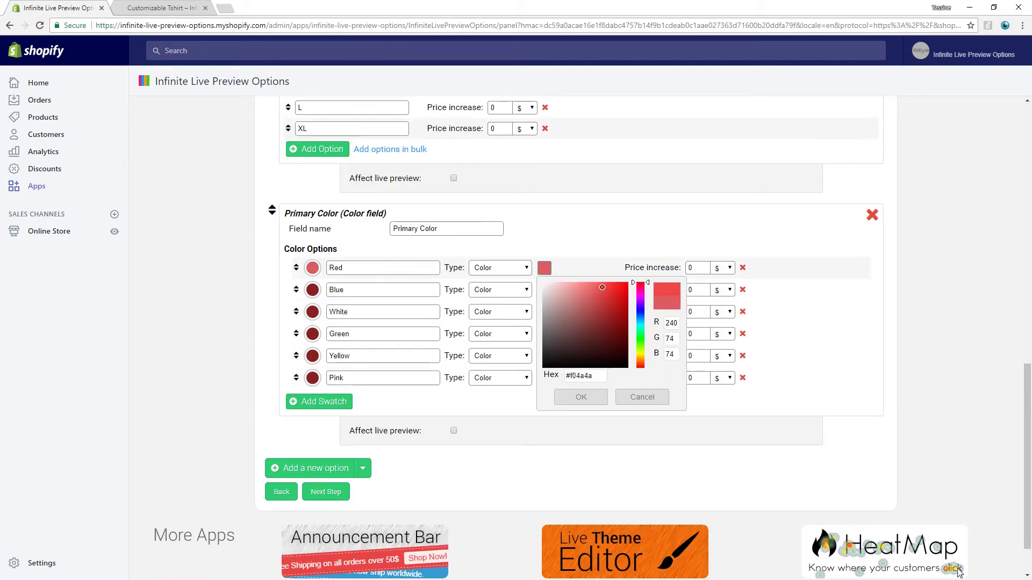
click(640, 334)
click(581, 419)
click(544, 311)
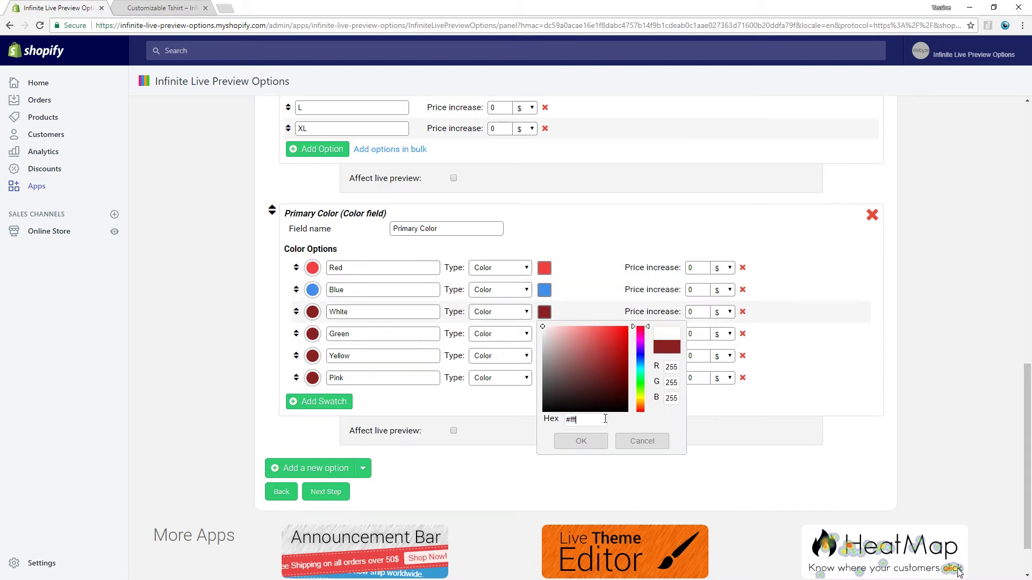
click(581, 441)
click(545, 334)
click(640, 385)
click(581, 441)
click(545, 356)
click(640, 414)
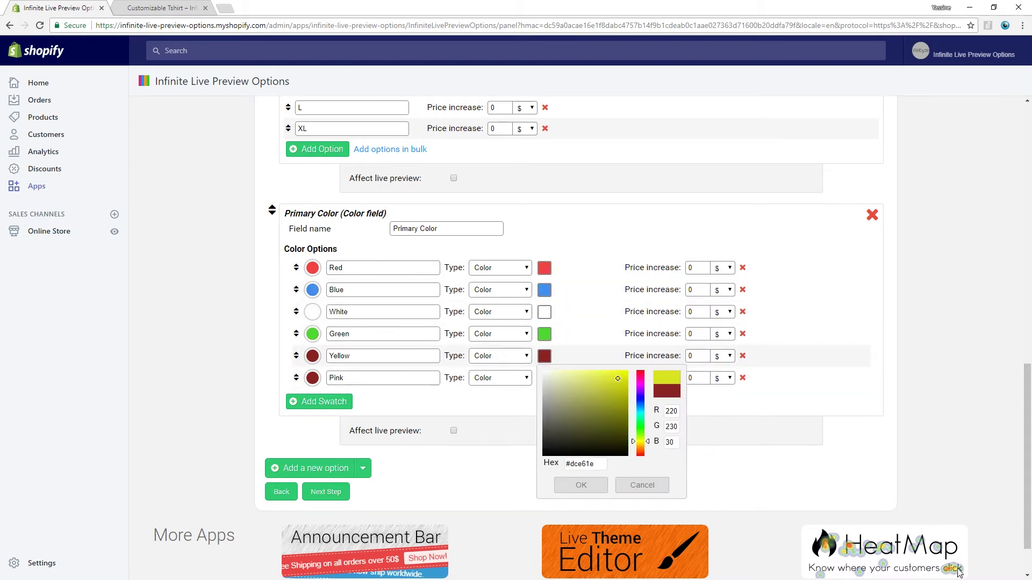
click(581, 463)
click(544, 378)
click(640, 400)
click(581, 485)
scroll(585, 430, down, 1)
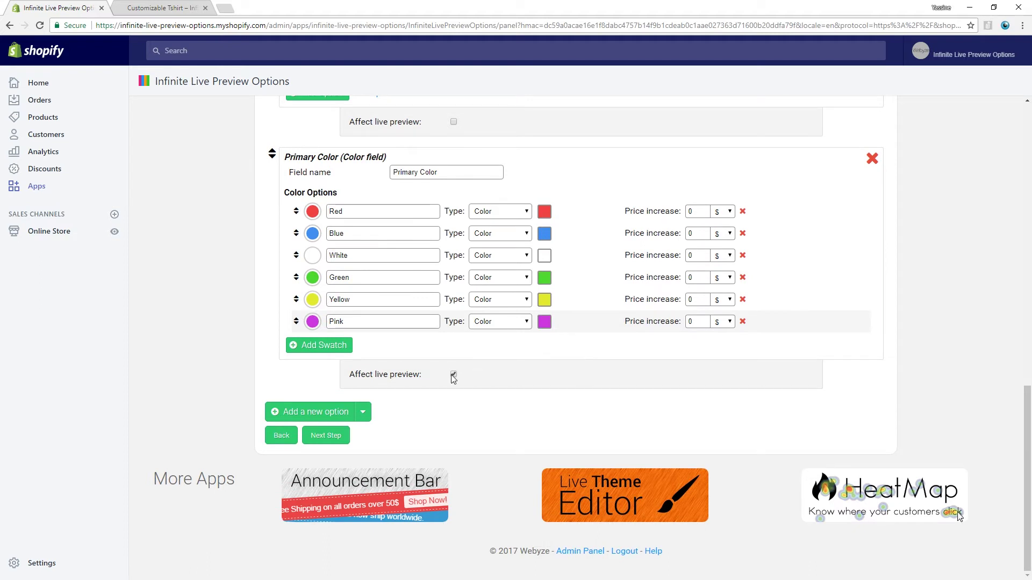
scroll(630, 371, down, 3)
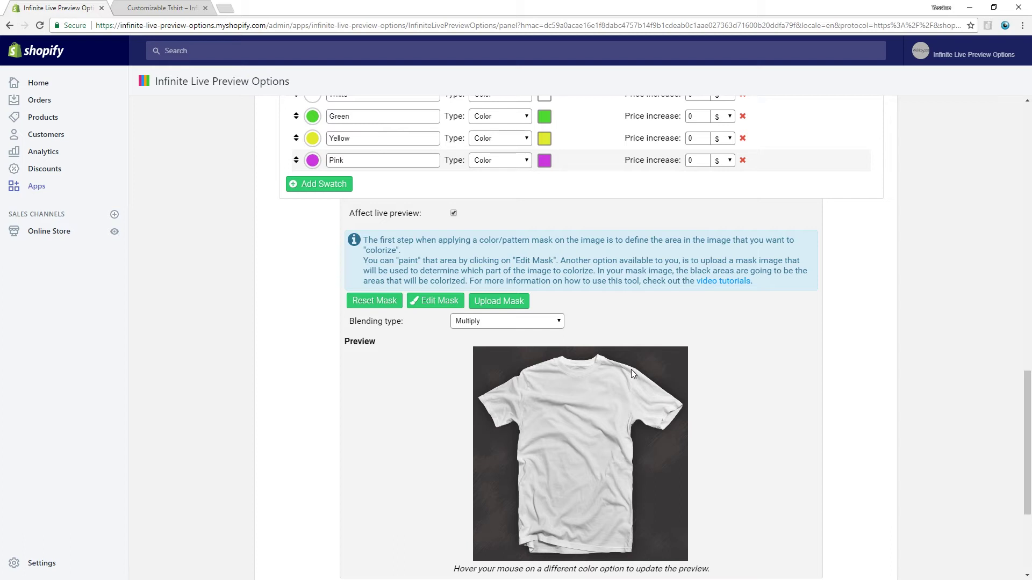
Step: Upload shirt_mask.png as the Primary Color mask and check the tinted shirt preview
click(480, 304)
click(161, 105)
double_click(160, 105)
scroll(642, 334, down, 2)
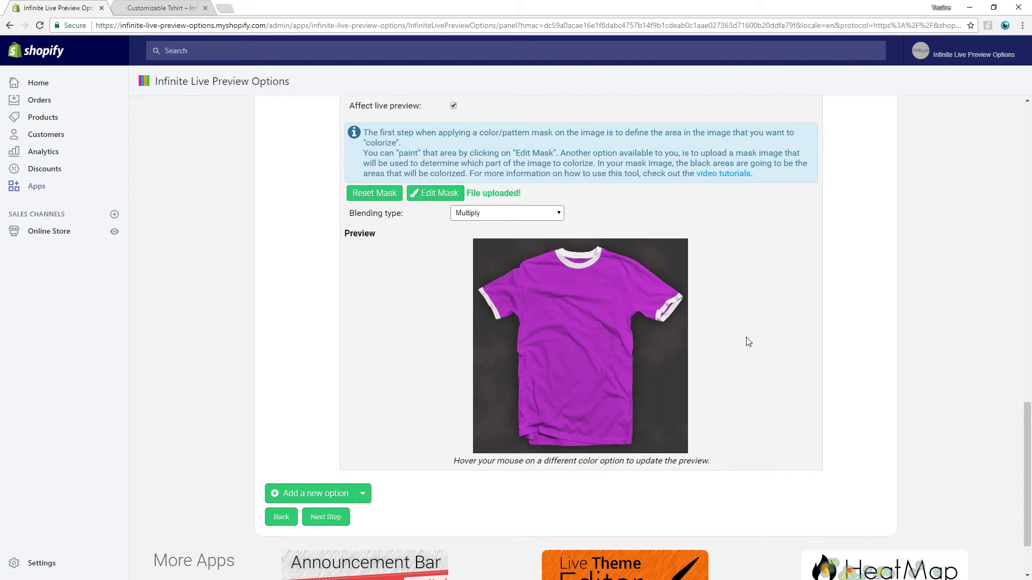
scroll(749, 342, up, 4)
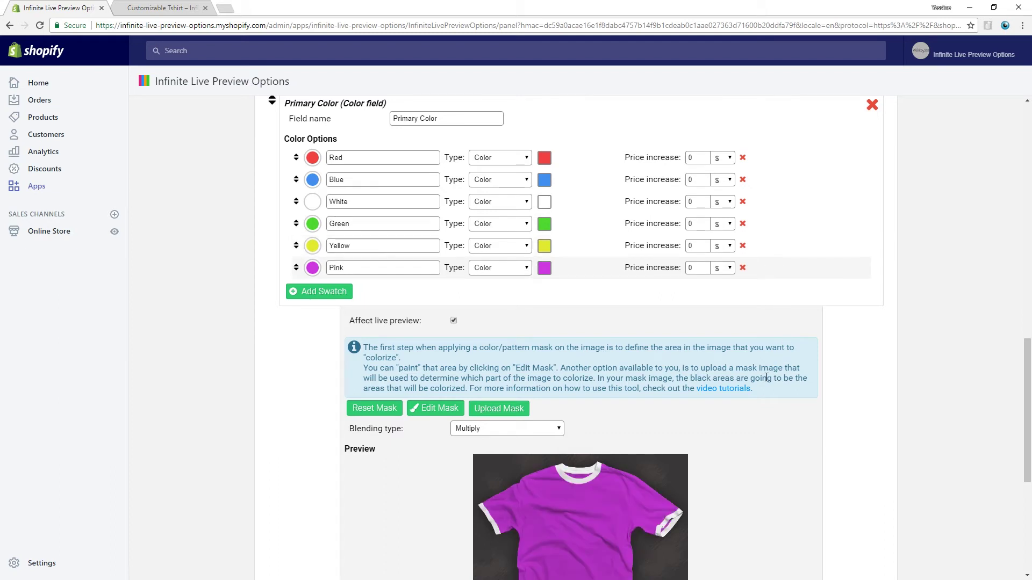
scroll(766, 378, down, 2)
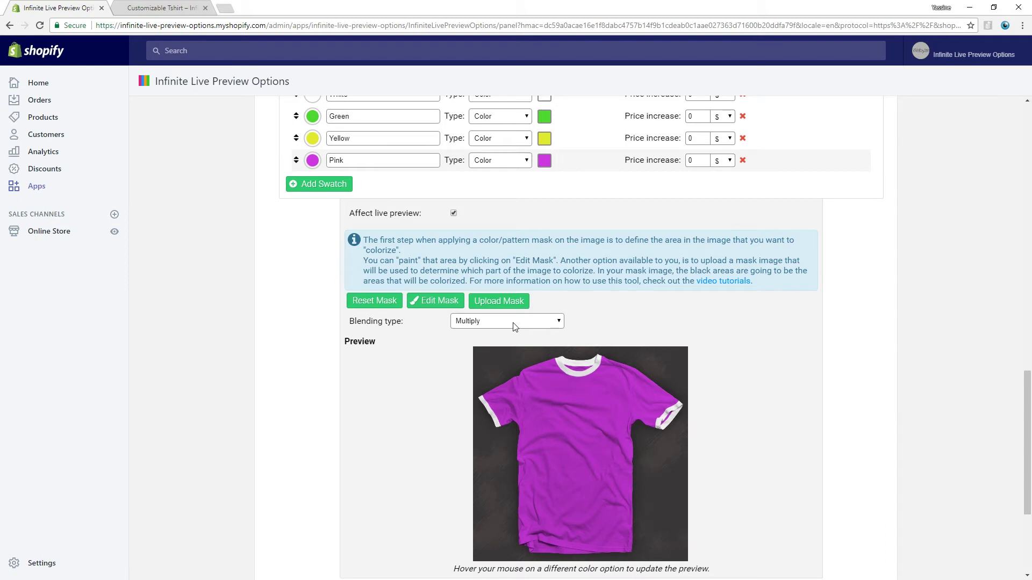
click(514, 327)
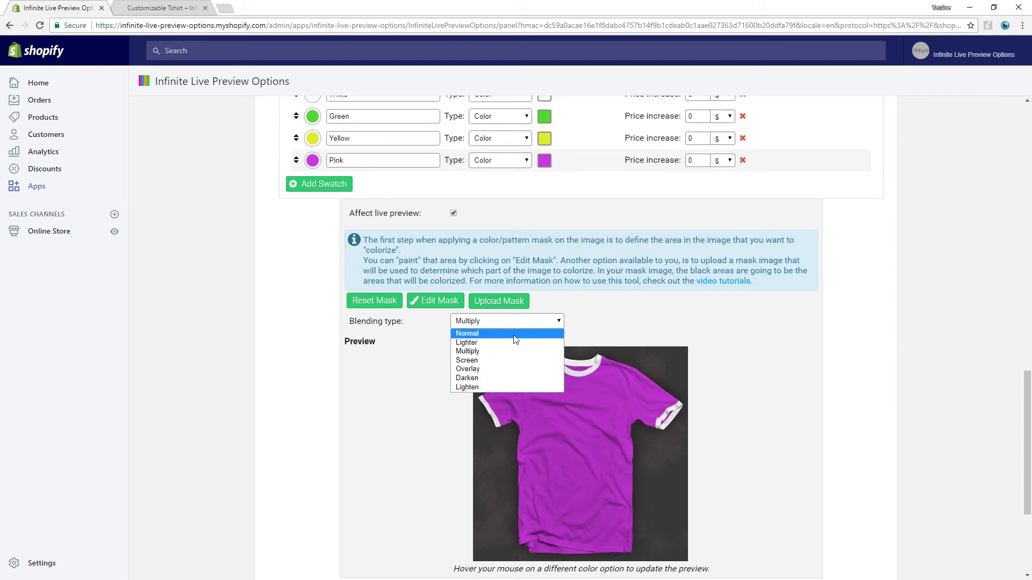
click(510, 334)
click(512, 325)
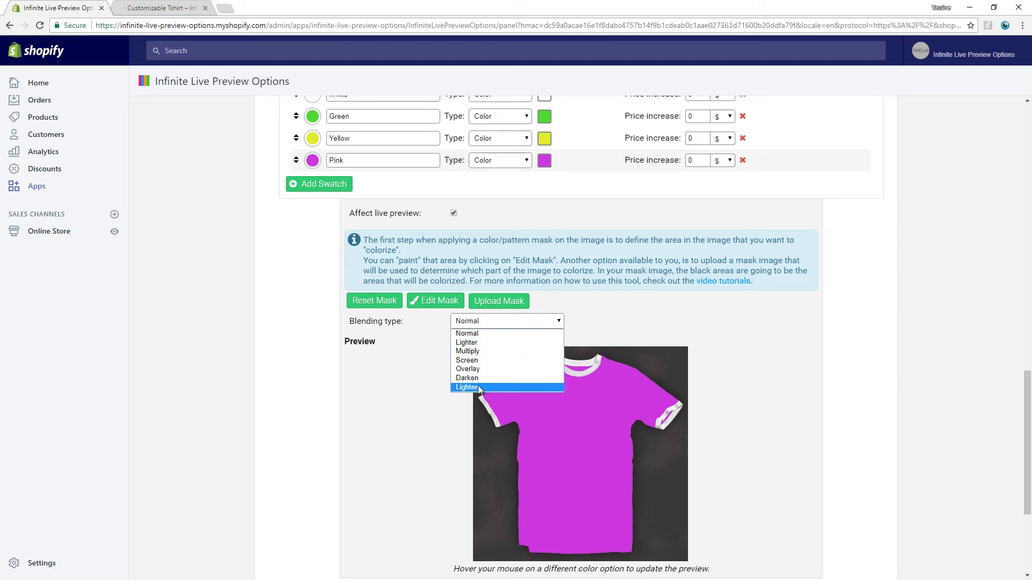
click(486, 387)
click(495, 324)
click(493, 342)
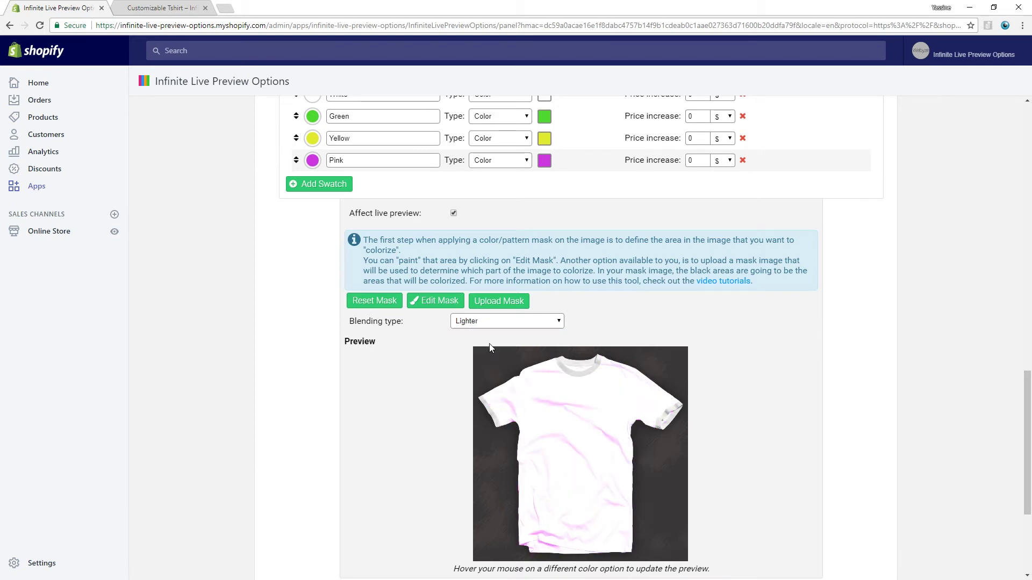
click(490, 324)
click(480, 371)
click(490, 323)
click(481, 351)
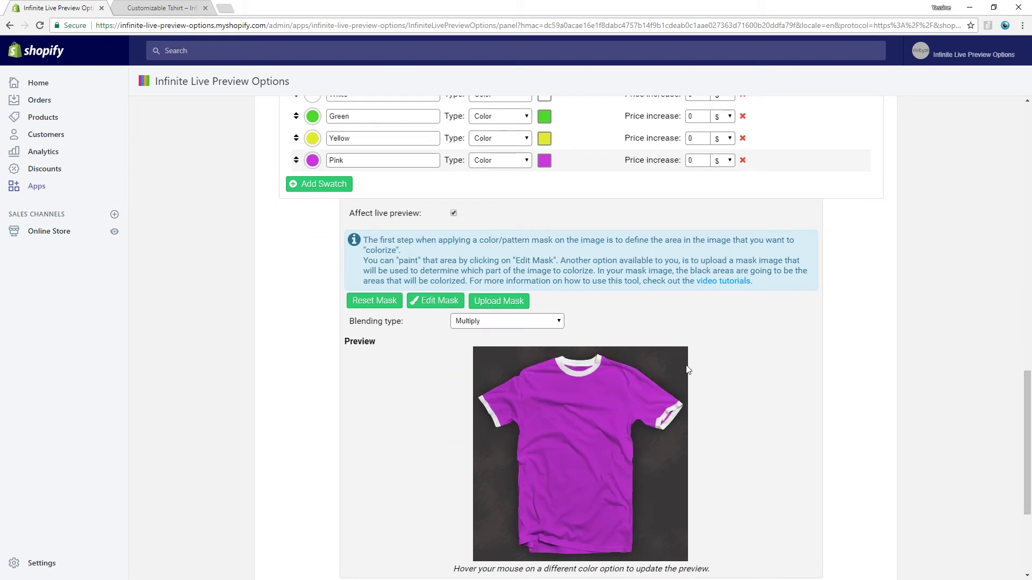
scroll(777, 372, down, 2)
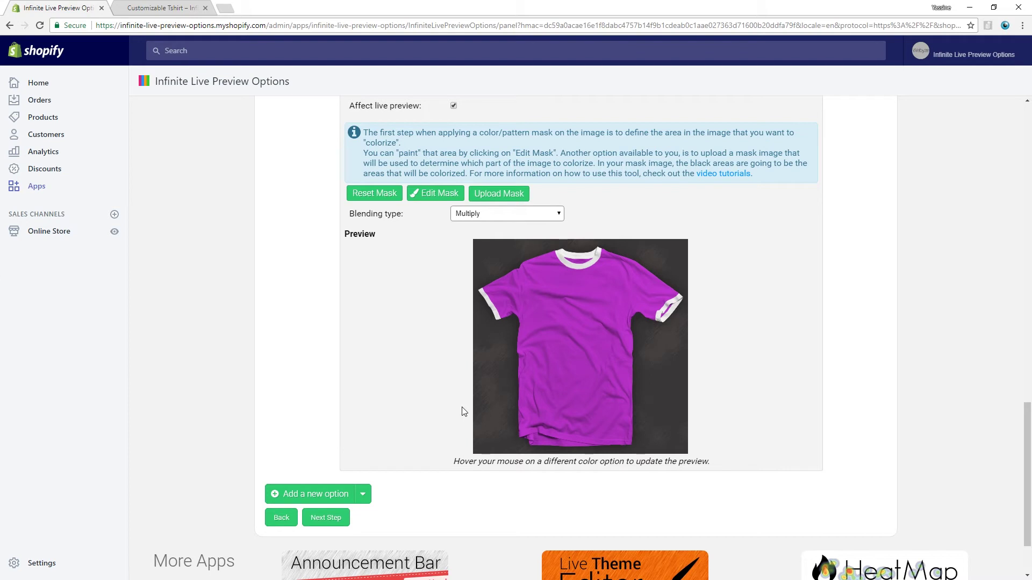
scroll(463, 413, down, 3)
Step: Add a colour field named Secondary Color with swatches Red, Blue, White, Green, Yellow and Pink
click(362, 410)
click(301, 430)
text(Secondary Color)
scroll(463, 412, down, 3)
key(Tab)
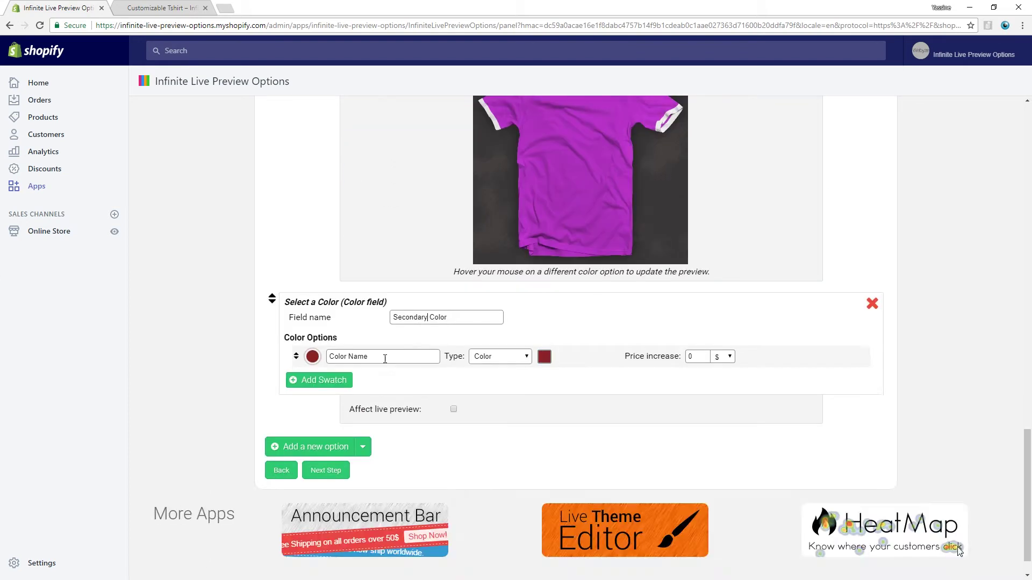
text(Red)
key(Tab)
text(Blue)
key(Tab)
text(White)
key(Tab)
text(Green)
key(Tab)
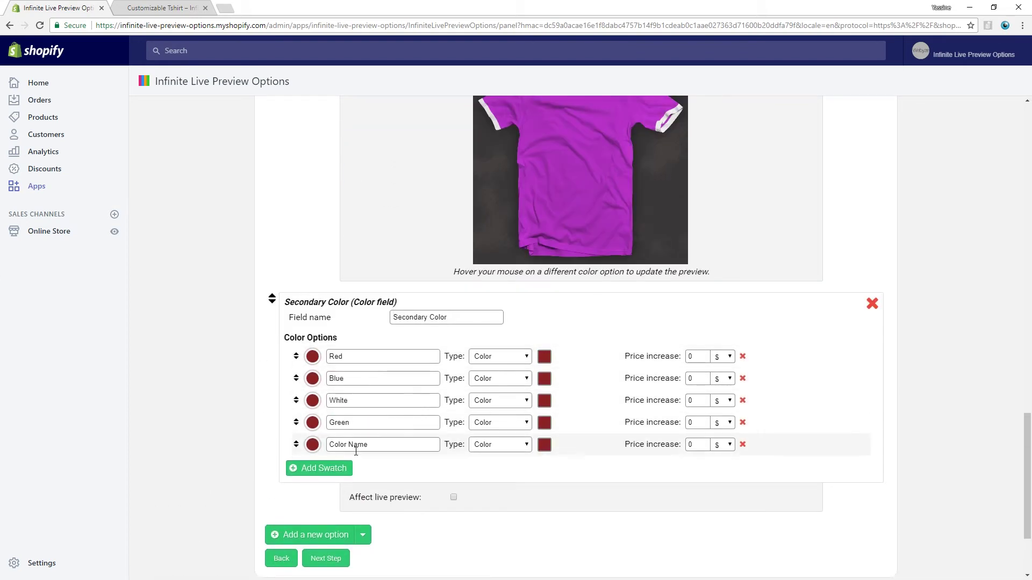
text(Yellow)
key(Tab)
text(Pink)
scroll(538, 376, down, 1)
Step: Assign matching red, blue, white, green, yellow and pink colours to the six Secondary Color swatches
click(544, 302)
click(618, 371)
click(544, 324)
click(640, 408)
click(544, 347)
click(543, 375)
click(544, 369)
click(640, 441)
click(544, 391)
click(640, 479)
click(545, 413)
click(640, 437)
Step: Make the Secondary Color swatches affect the live preview
click(454, 465)
scroll(295, 369, down, 6)
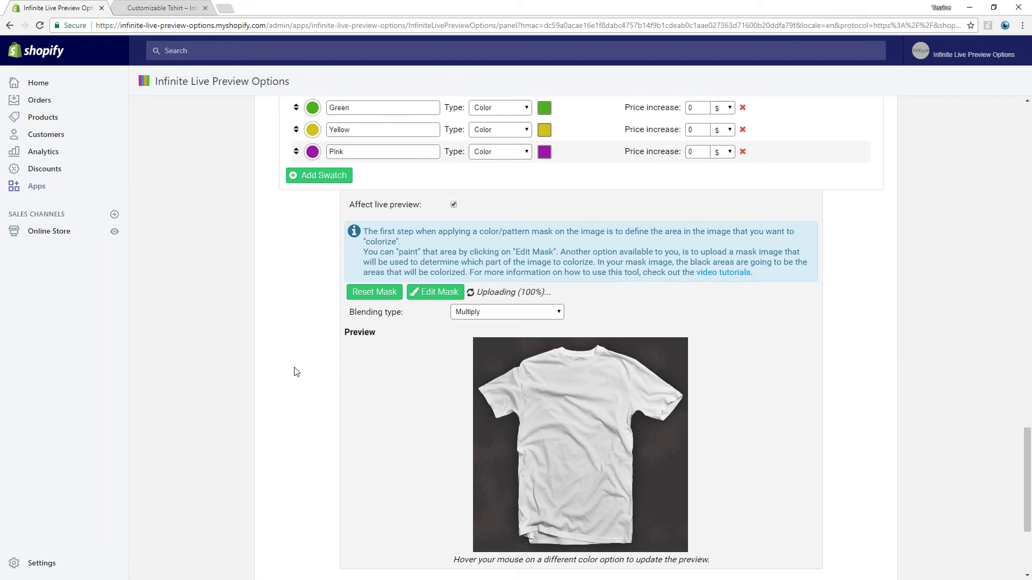
scroll(621, 301, up, 1)
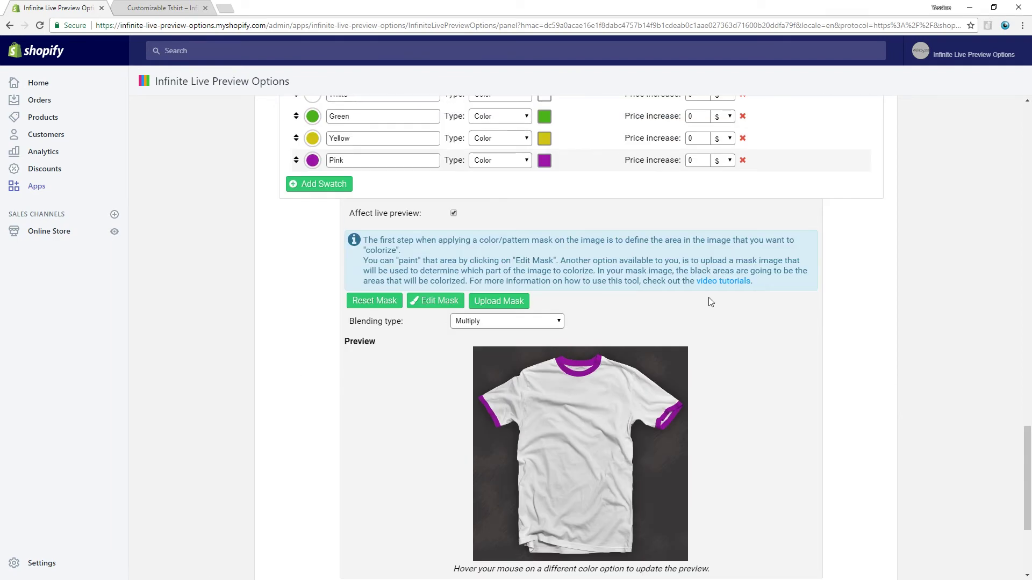
scroll(708, 297, up, 1)
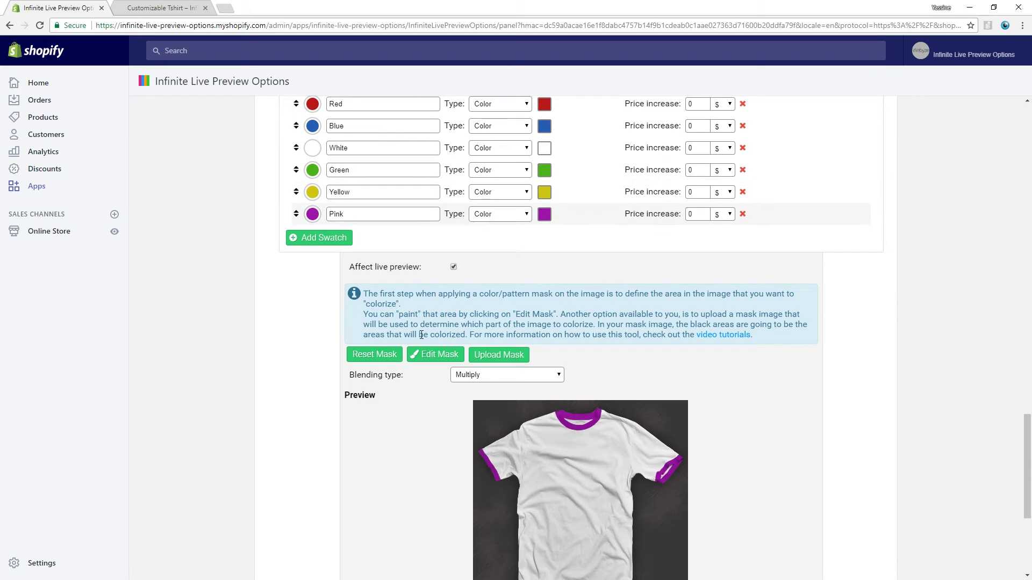
scroll(294, 369, down, 4)
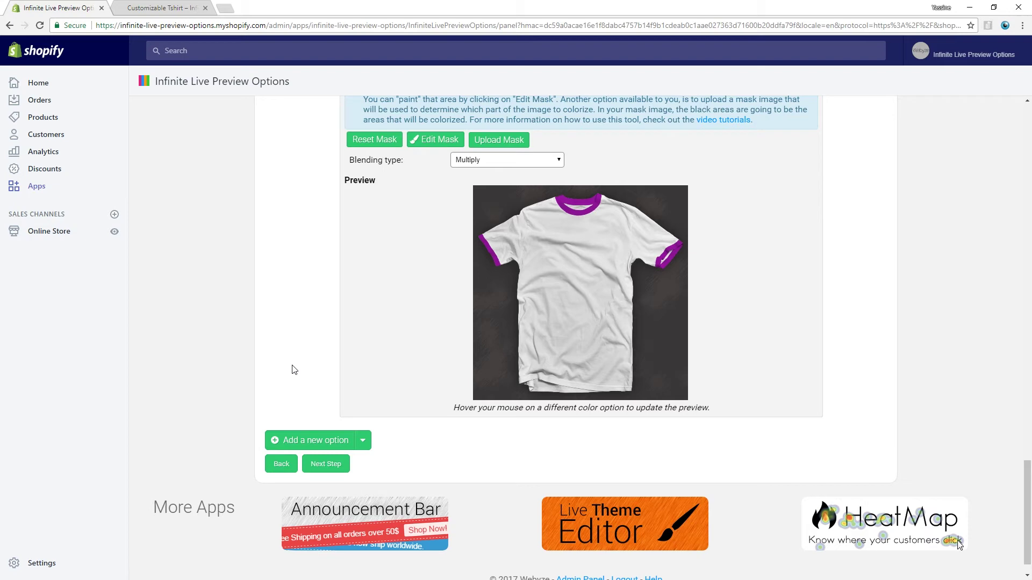
click(320, 440)
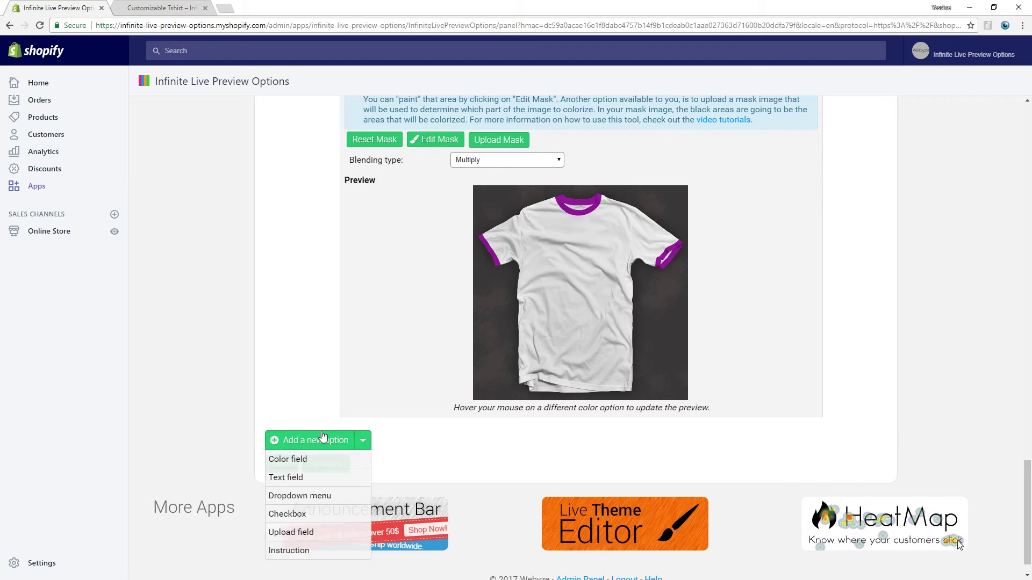
Step: Add a dropdown option named 'Custom print ?' with three choice rows
click(311, 495)
scroll(394, 401, down, 3)
drag(465, 298, 342, 299)
text(Custom )
text(ri)
text(rint ?)
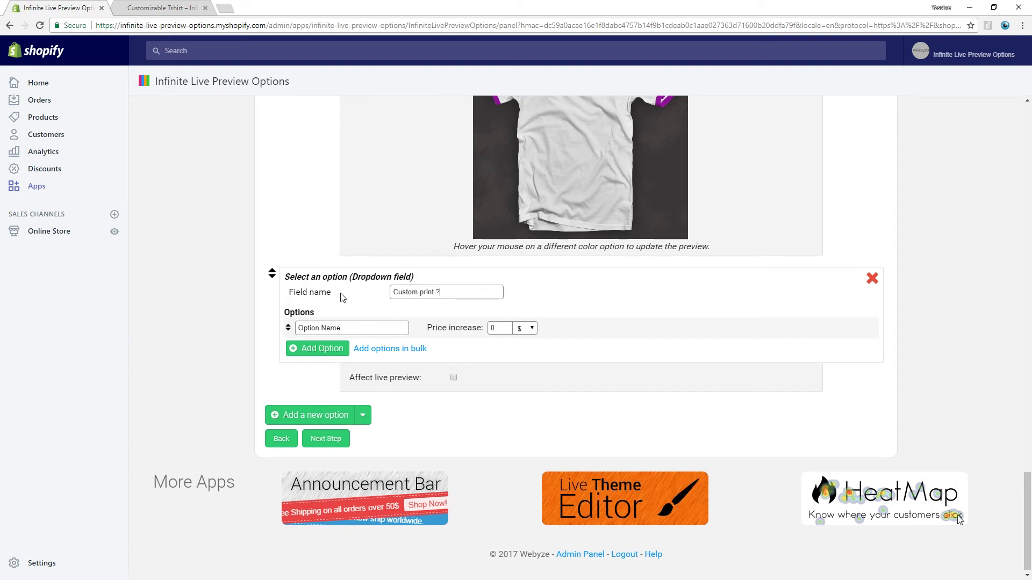
click(323, 348)
click(322, 369)
Step: Name the three choices No, Text print (+ 5$) and Picture print (+ $10)
click(346, 331)
text(No)
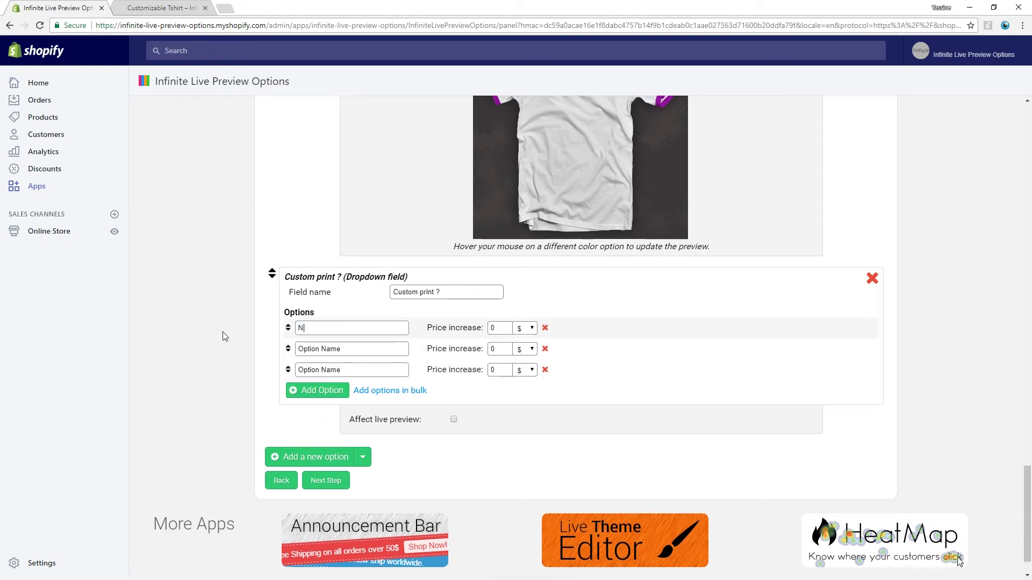
click(390, 347)
key(BackSpace)
text(T)
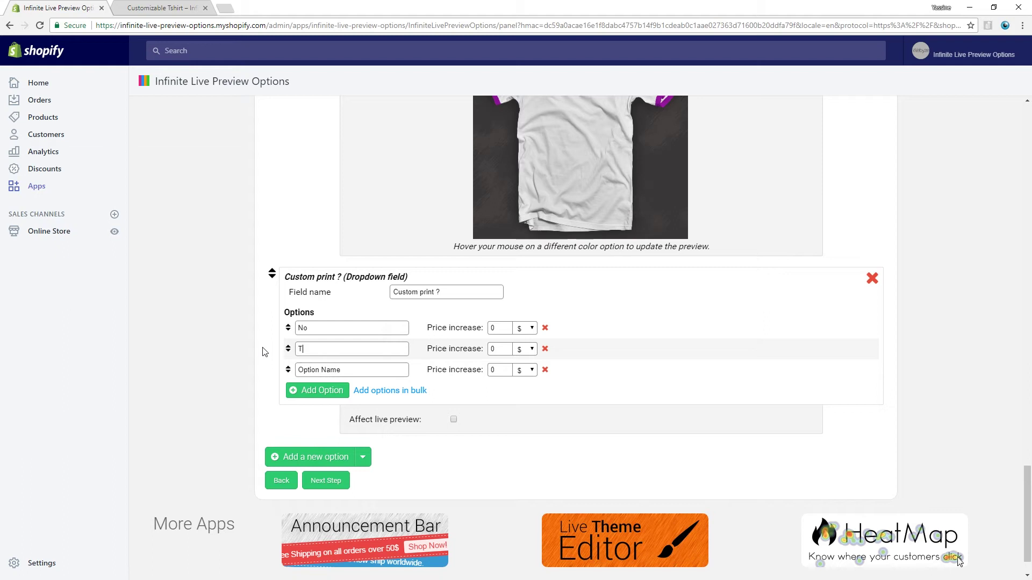
text(ext print (+5$))
key(Tab)
text(Picture print (+ 10)
key(Left)
key(Left)
text($)
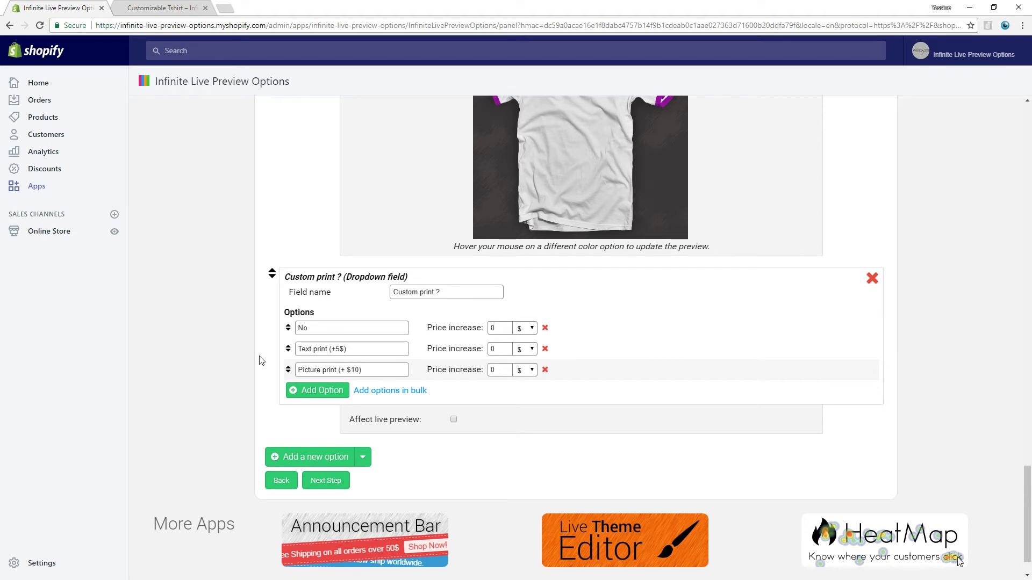
click(336, 348)
Step: Set the price increases to 0 for No, 5 for Text print and 10 for Picture print
click(506, 347)
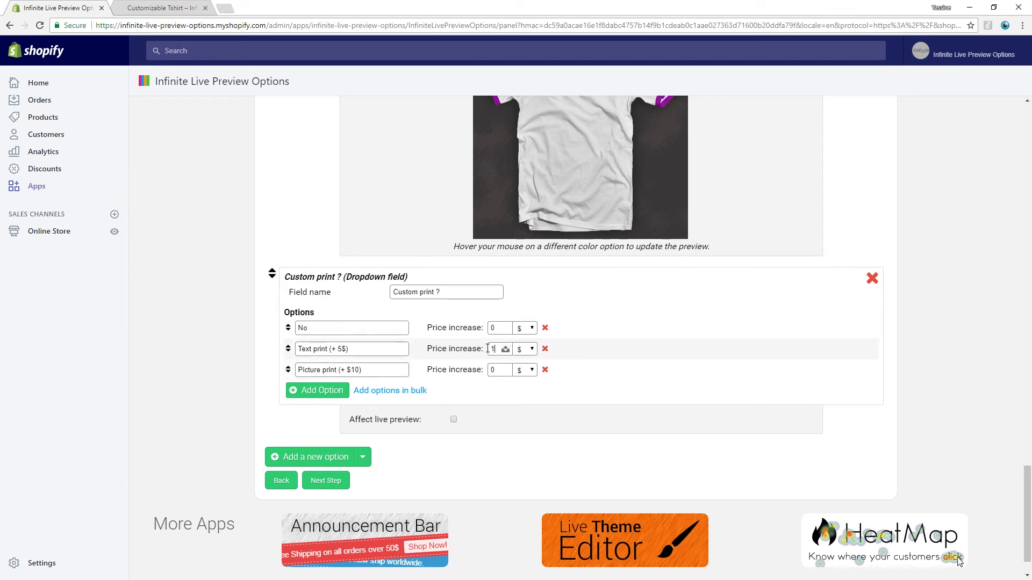
drag(496, 349, 445, 346)
drag(493, 371, 463, 373)
text(10)
click(623, 353)
scroll(623, 354, down, 1)
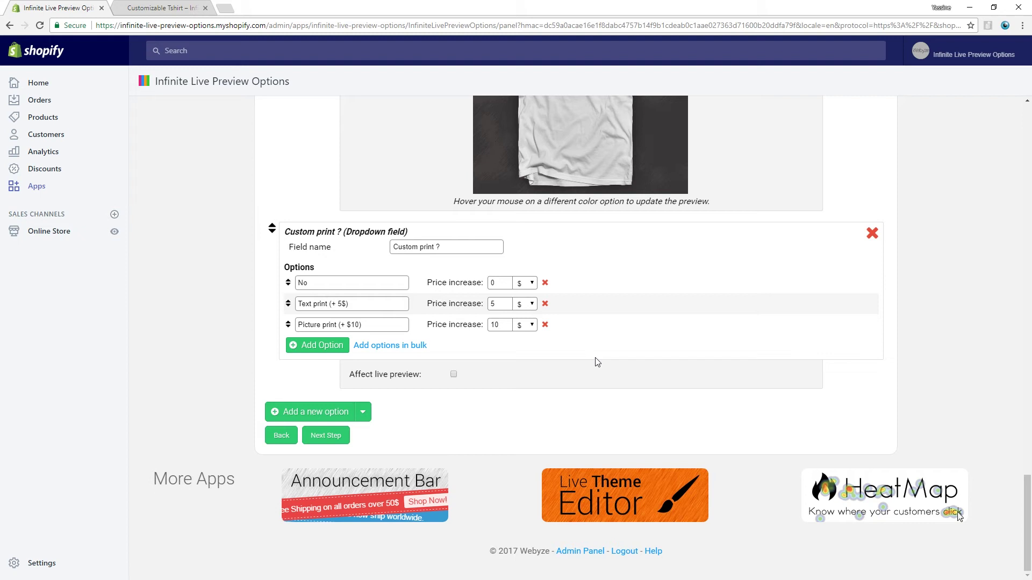
Step: Add a multiline text field option named Text print
click(277, 412)
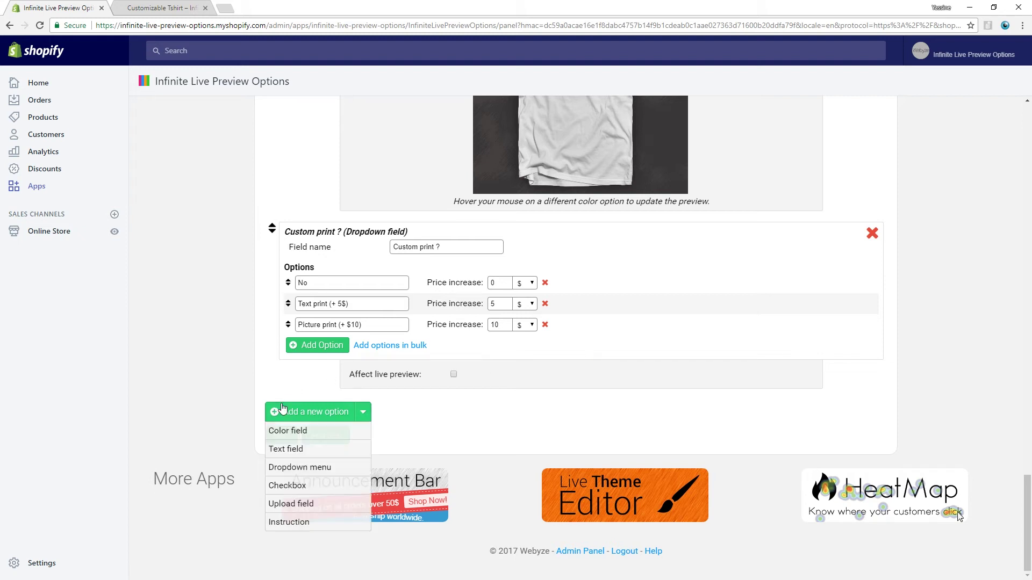
click(295, 450)
scroll(233, 404, down, 2)
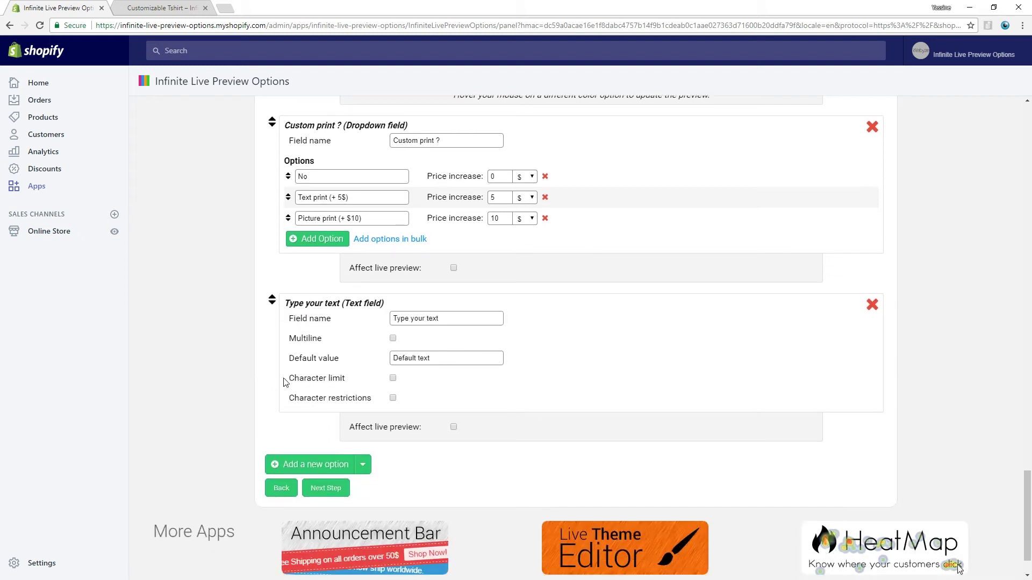
drag(449, 318, 363, 316)
text(Text print)
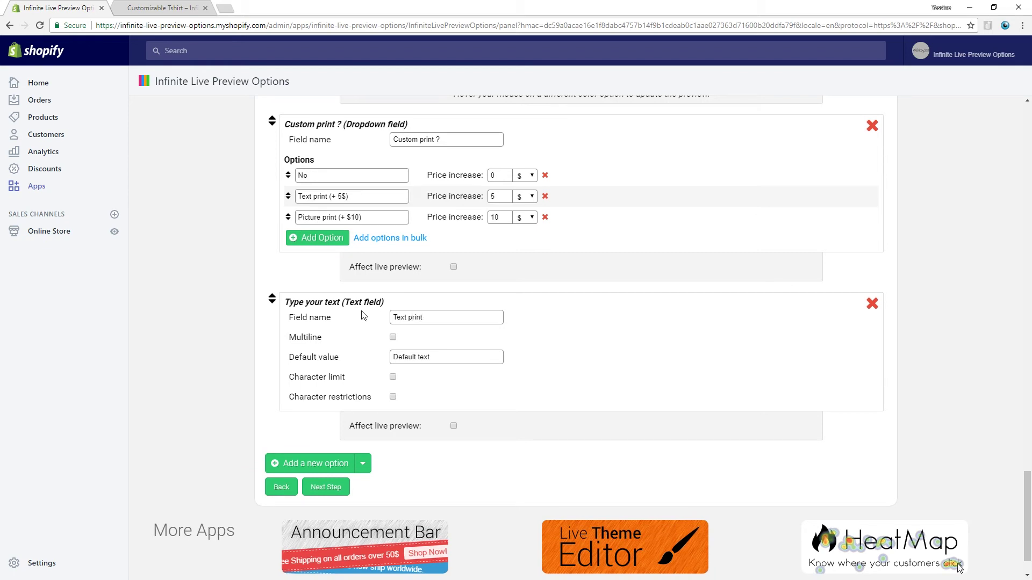
click(393, 338)
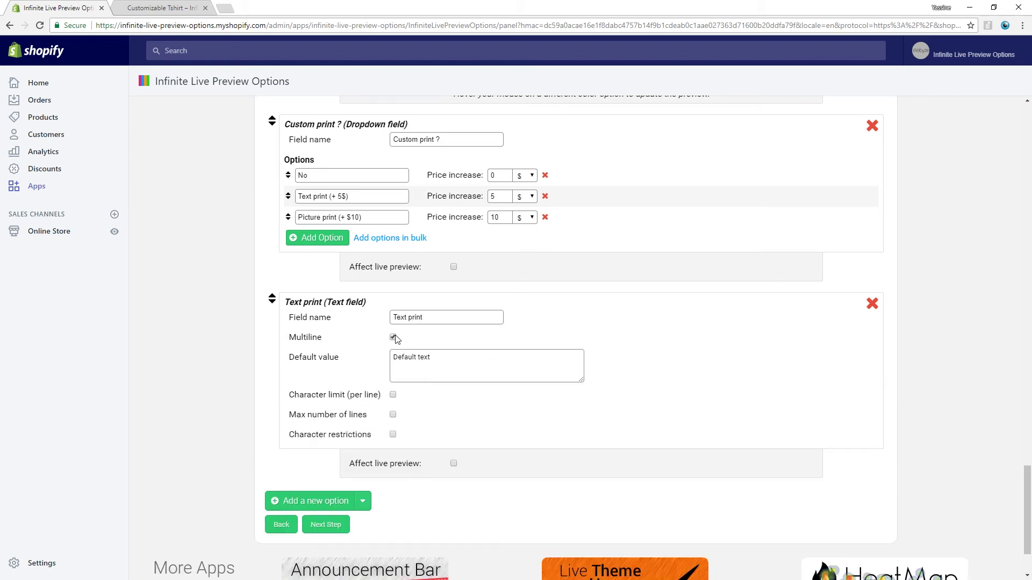
Step: Enter 'Keep calm and carry on' as the default text, one word per line
scroll(672, 346, down, 1)
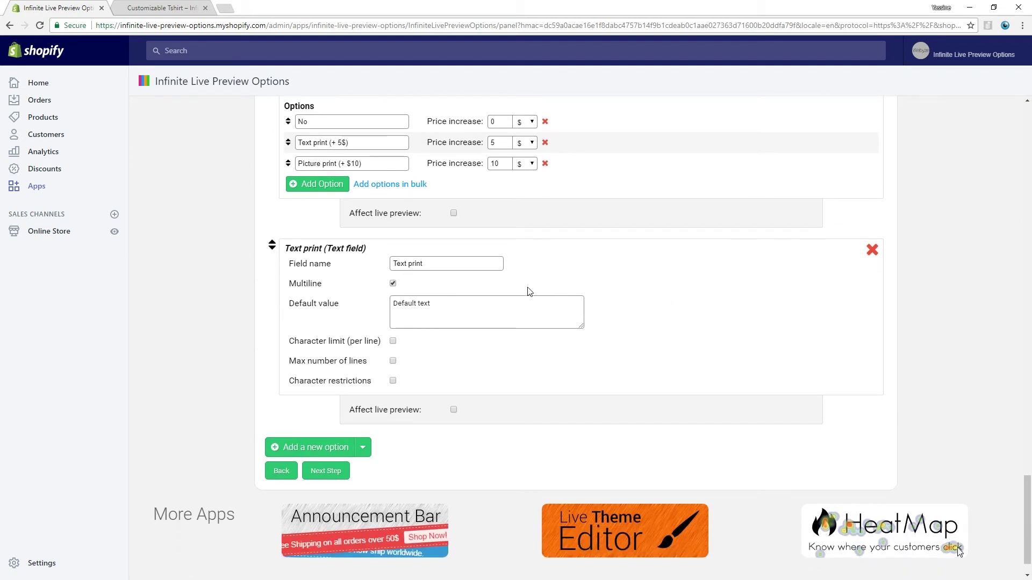
drag(463, 304, 304, 307)
text(Keep)
key(Return)
text(calm)
key(Return)
text(and)
key(Return)
text(carry)
key(Return)
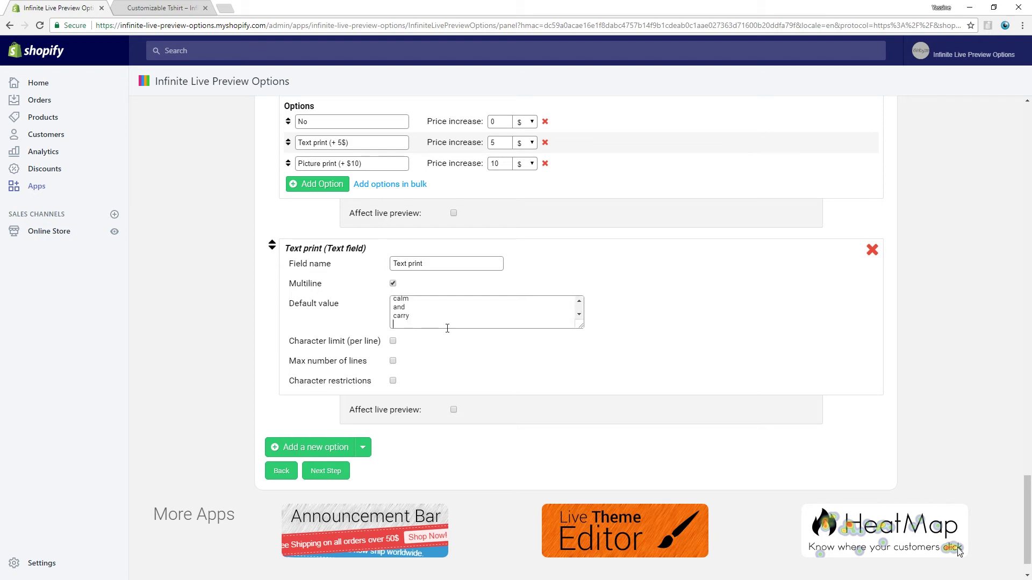
text(on)
Step: Limit the field to 8 characters per line and 5 lines, and finish the default text
click(393, 341)
drag(415, 341, 375, 348)
text(8)
click(393, 361)
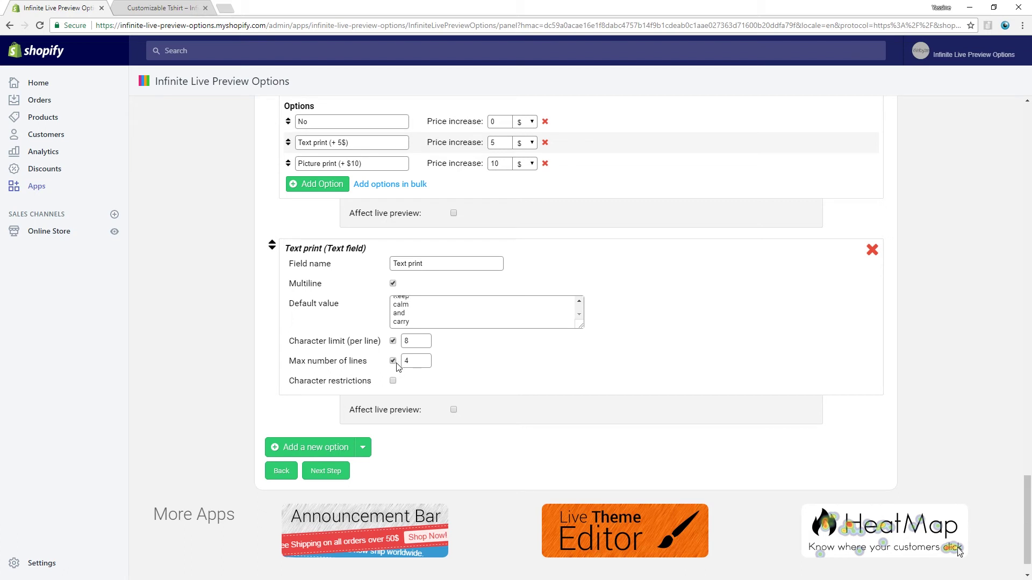
click(425, 359)
click(433, 322)
key(Return)
text(o)
scroll(591, 386, down, 1)
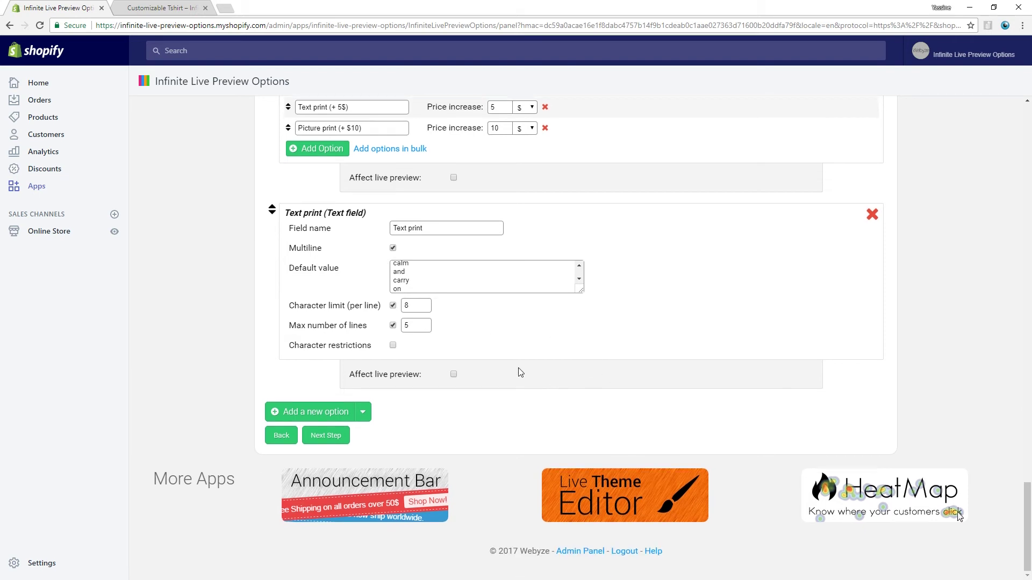
Step: Make Text print affect the live preview, positioned on the shirt's chest
click(454, 374)
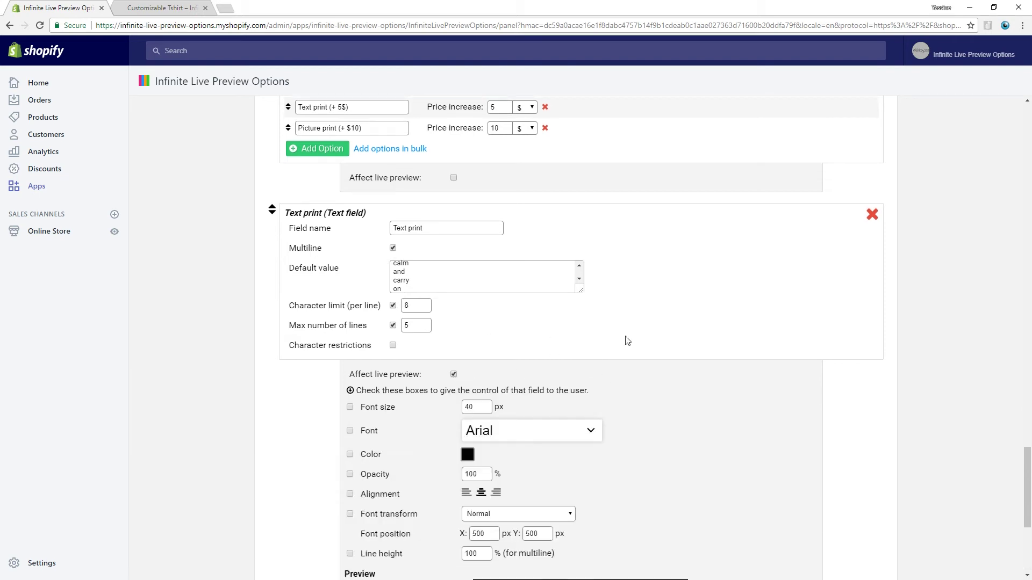
scroll(666, 339, down, 5)
scroll(666, 336, up, 1)
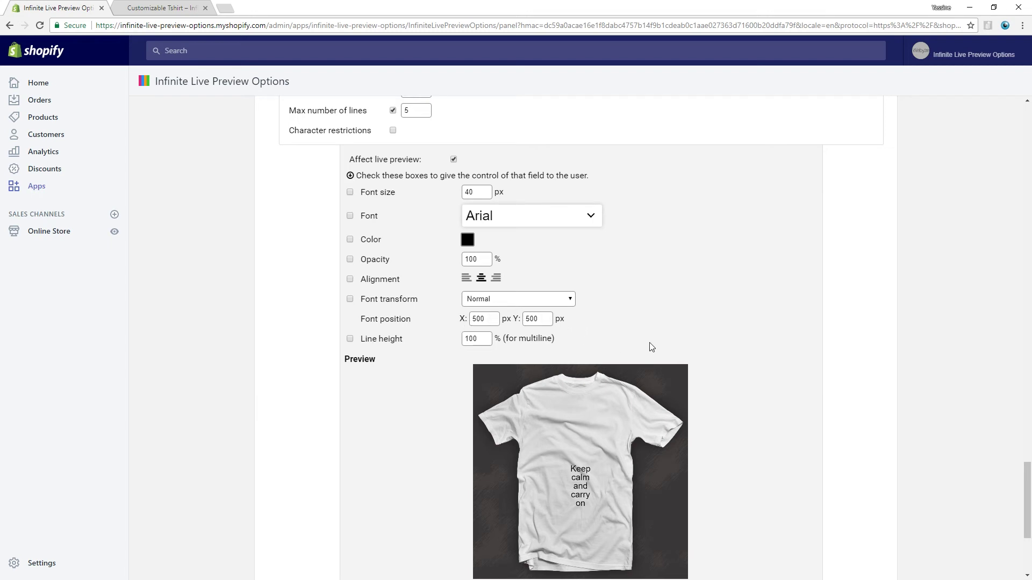
click(572, 440)
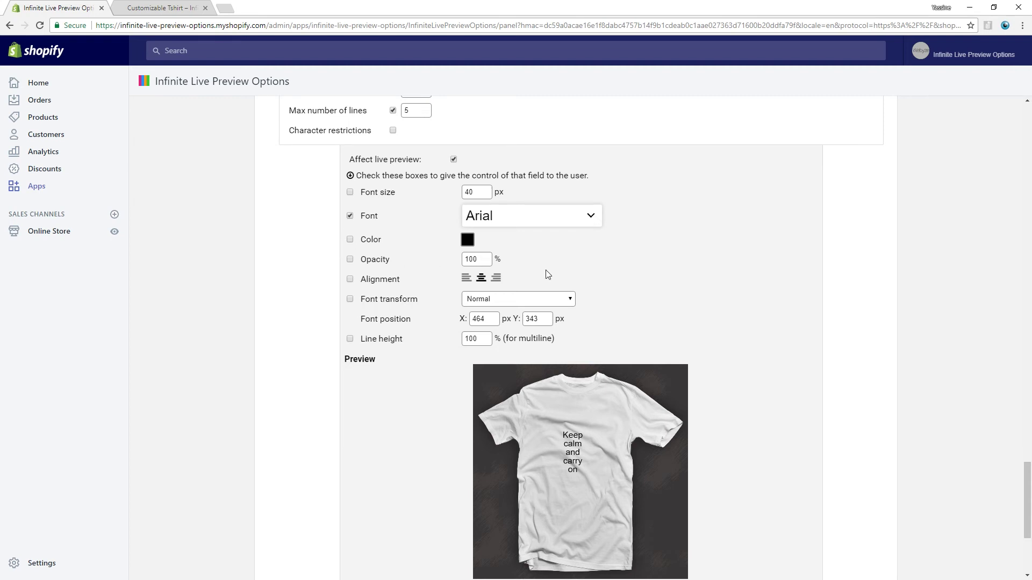
Step: Style the preview text with font size 80, Arial Black and line height 130
double_click(476, 191)
text(80)
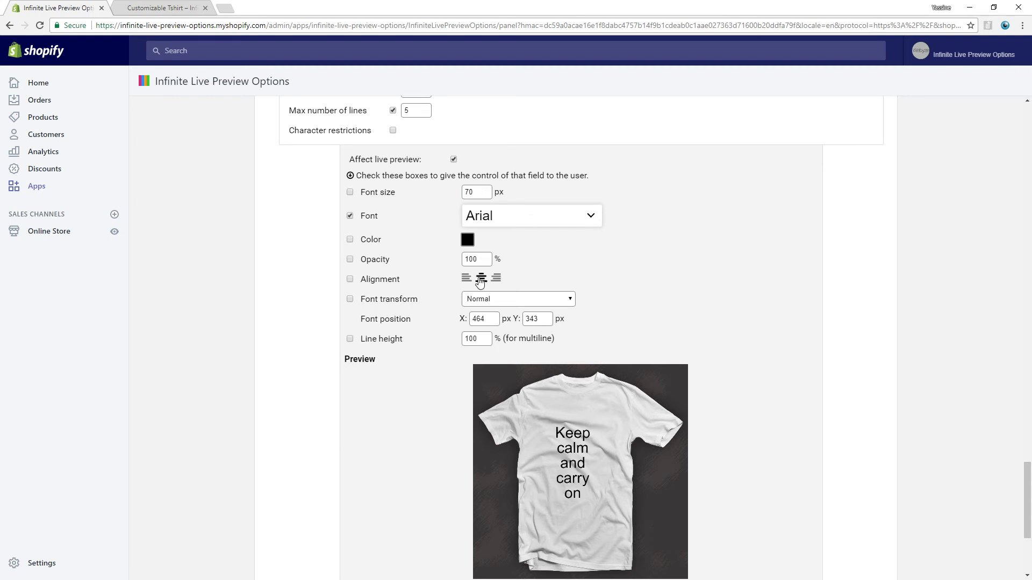
click(590, 215)
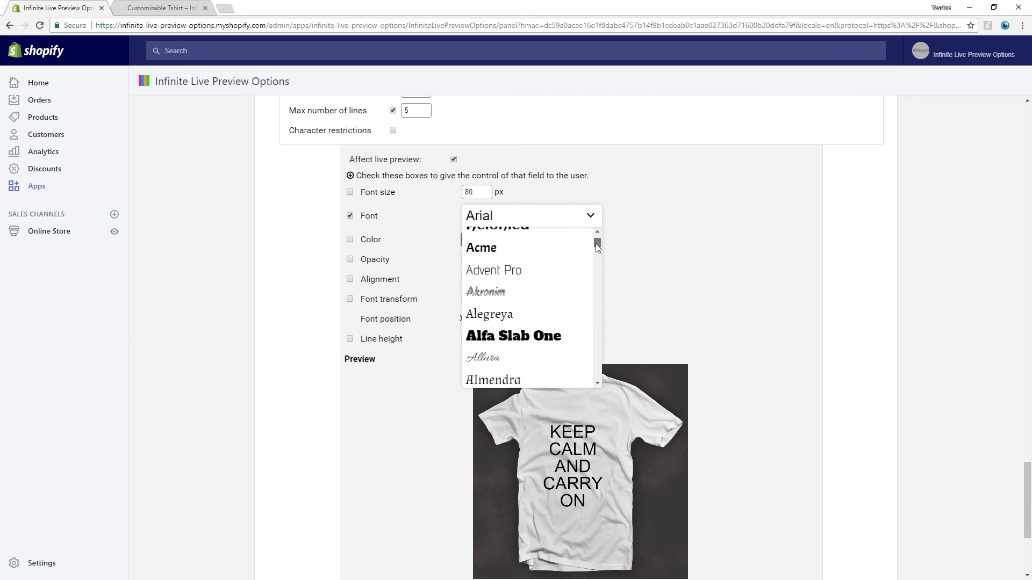
click(539, 299)
click(470, 338)
text(130)
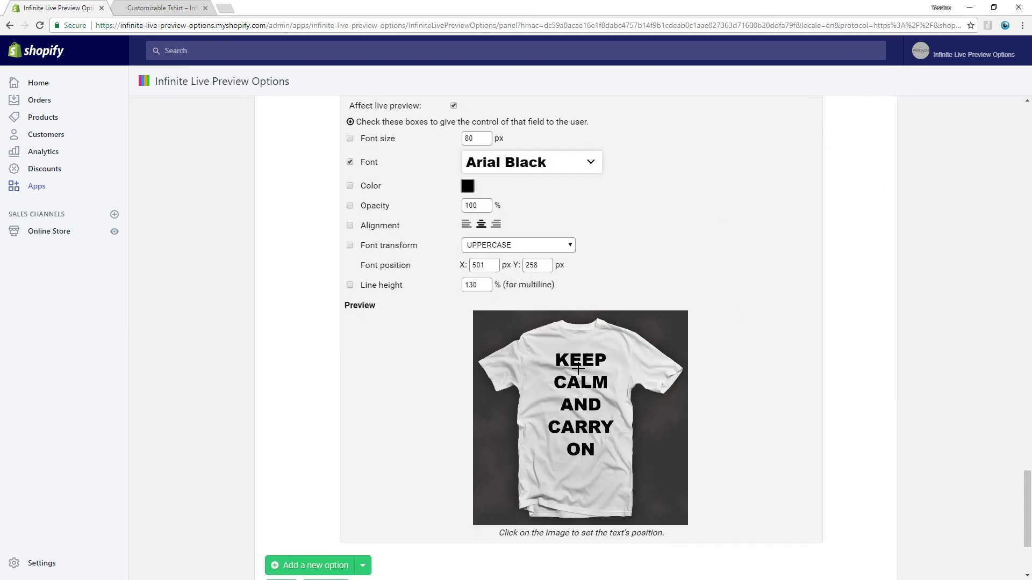
scroll(716, 285, up, 1)
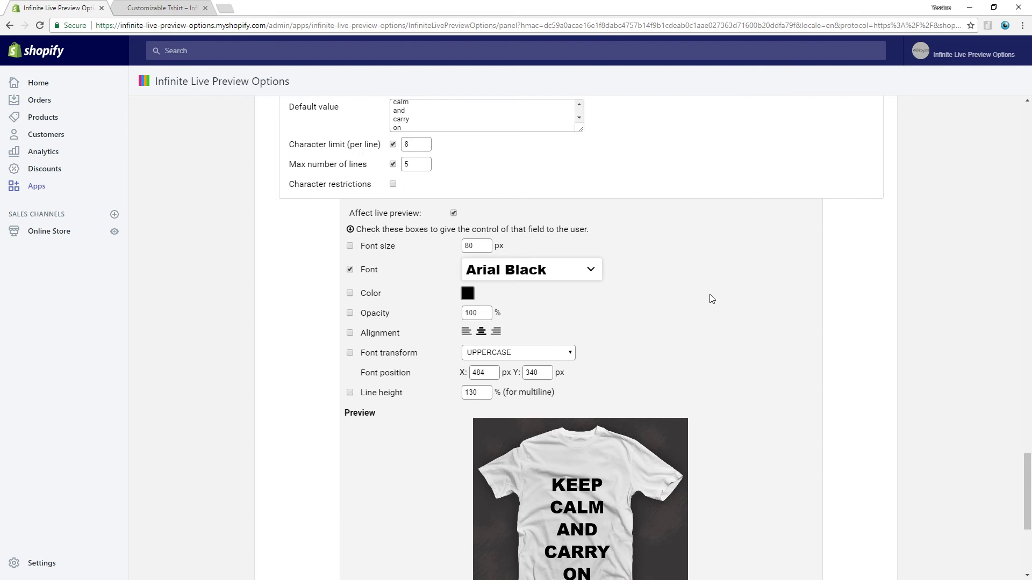
scroll(712, 299, down, 3)
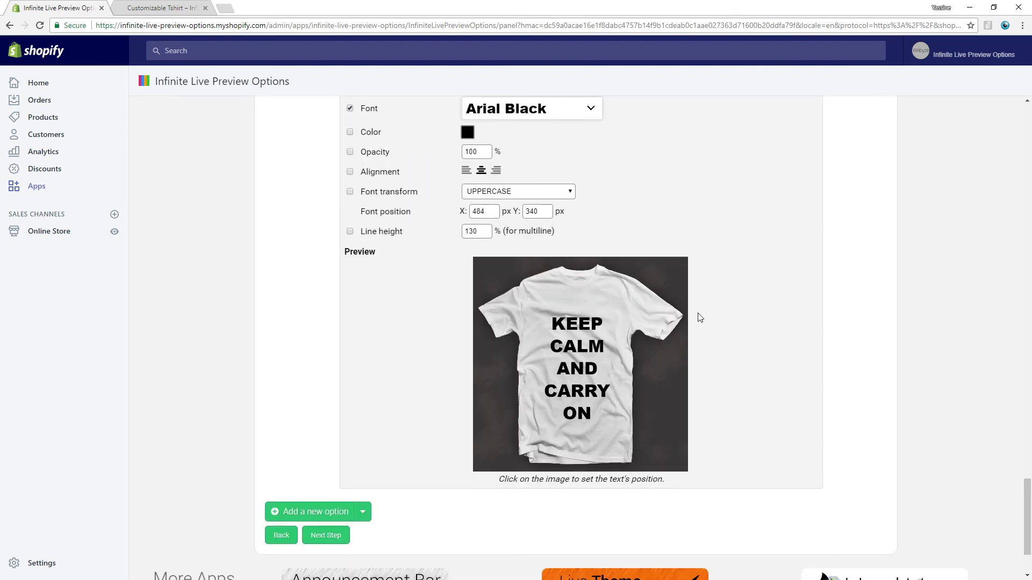
click(330, 513)
Step: Add an upload field named Picture print and mark it required
scroll(333, 529, down, 2)
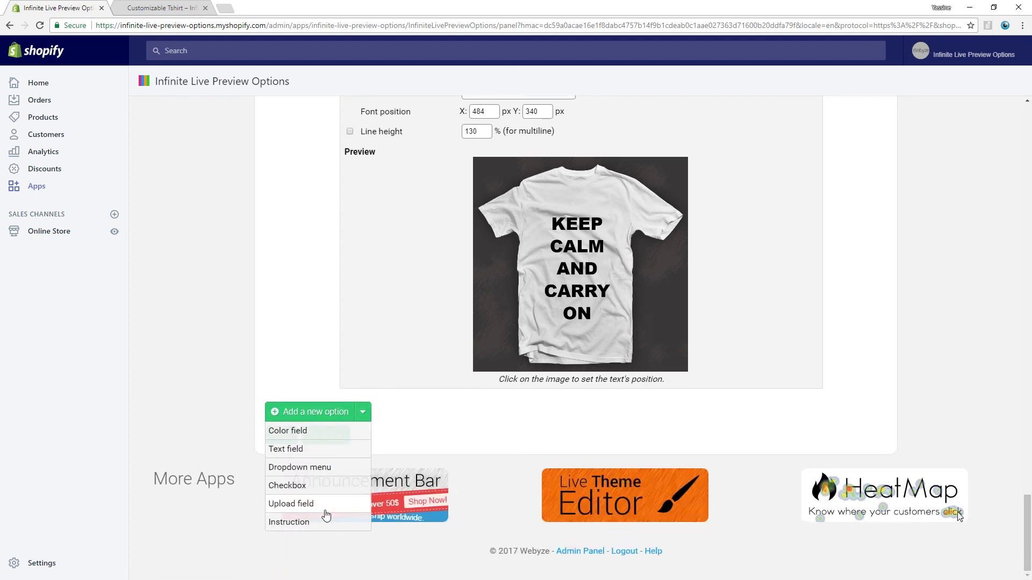
click(310, 505)
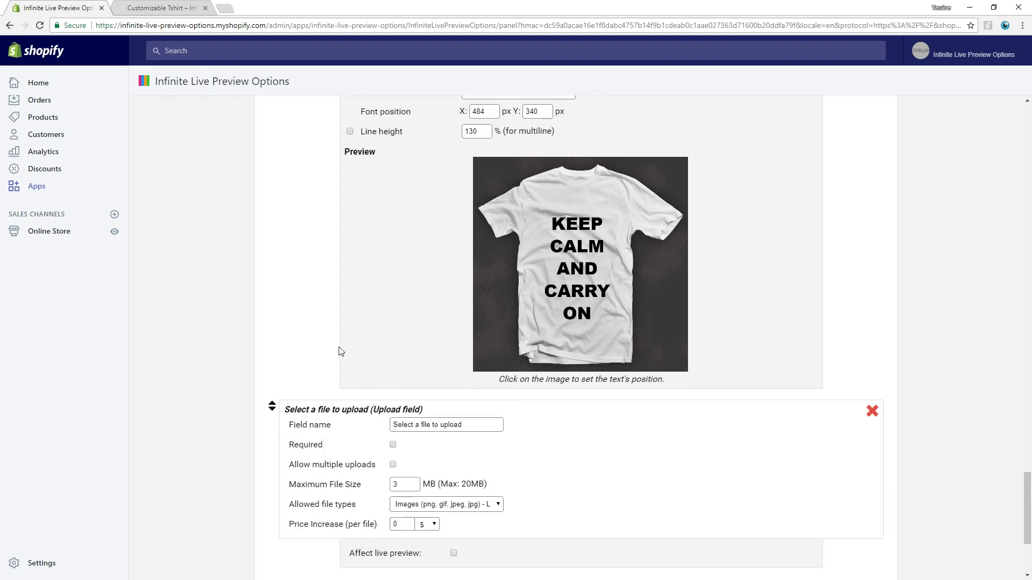
scroll(342, 352, down, 2)
triple_click(425, 318)
text(P)
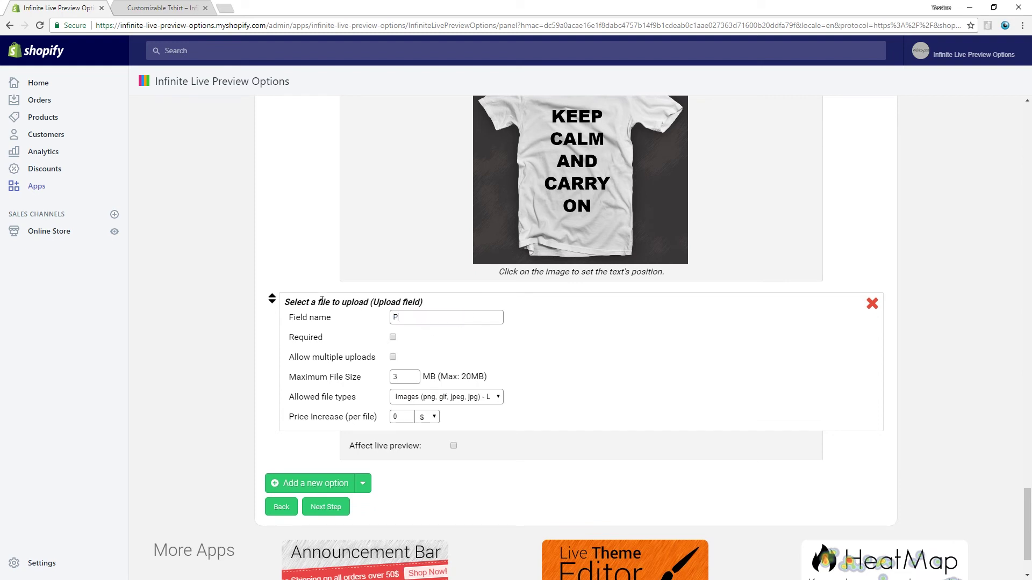
text(icture print)
click(392, 337)
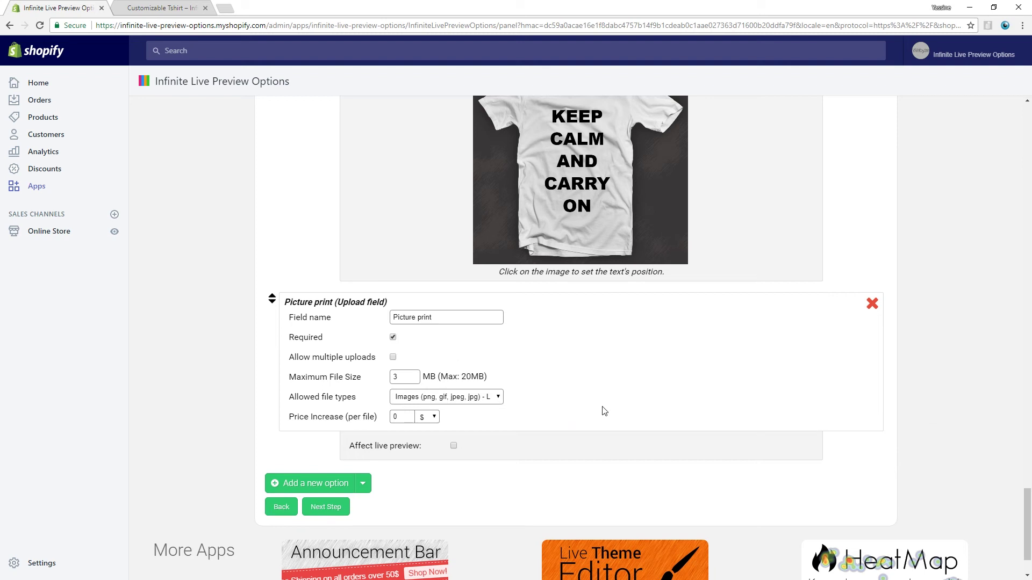
scroll(601, 410, down, 1)
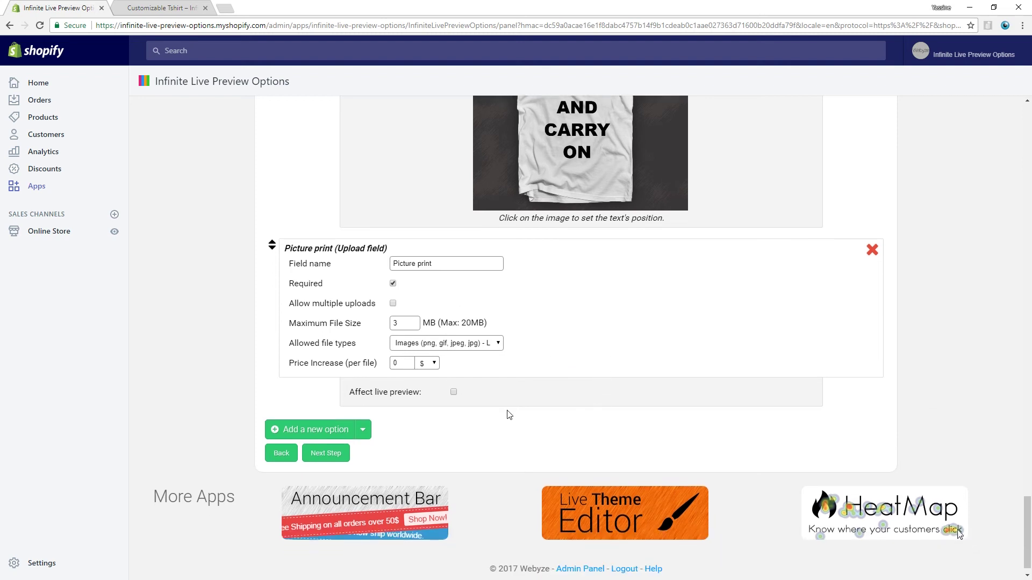
Step: Show the uploaded picture on the live preview with Cover resizing and maximum height 600
click(453, 392)
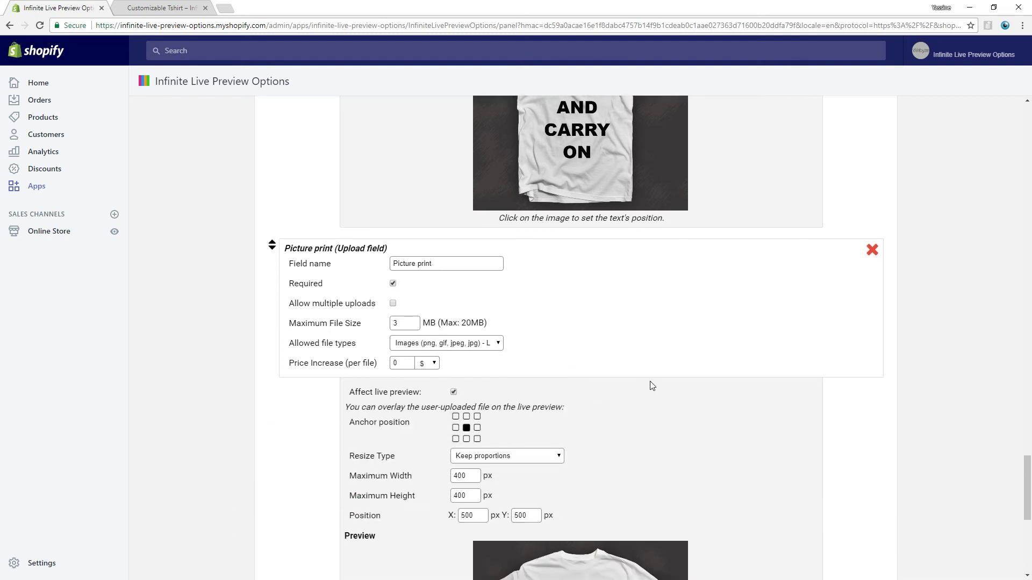
scroll(768, 389, down, 2)
scroll(774, 394, down, 3)
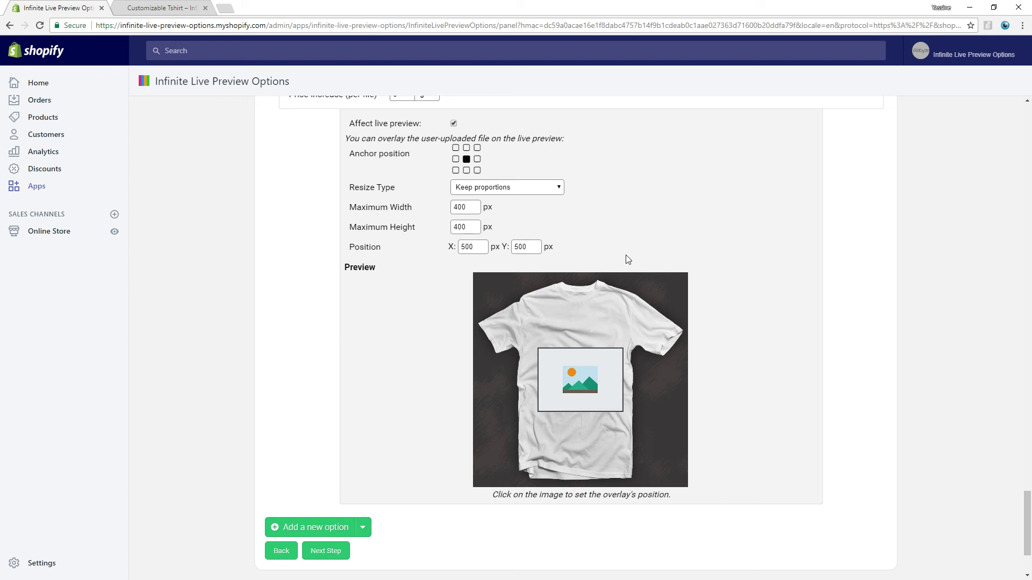
click(527, 187)
click(513, 222)
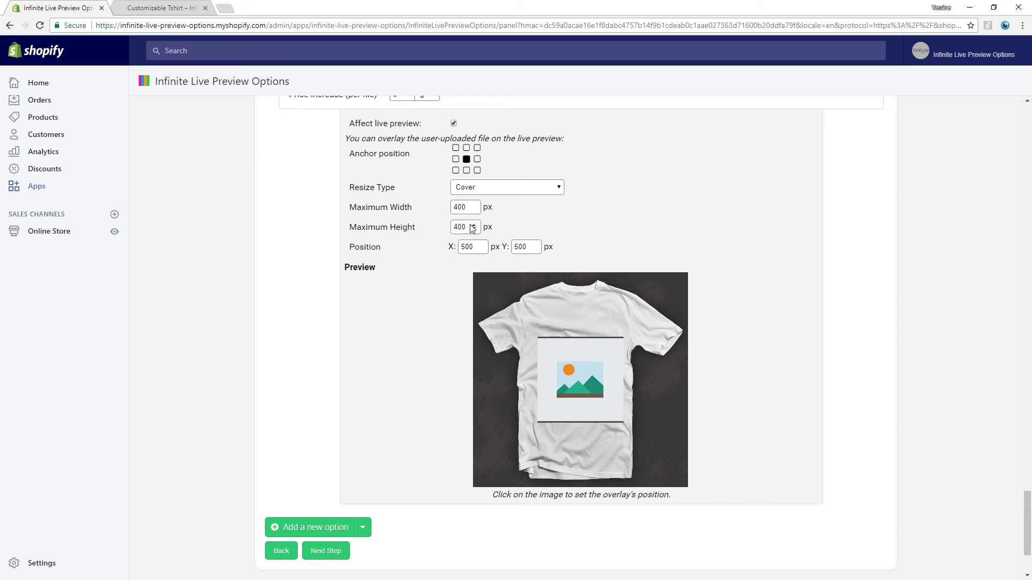
drag(471, 227, 444, 227)
text(60)
Step: Position the picture overlay on the shirt's chest and set resizing to Keep proportions
click(579, 358)
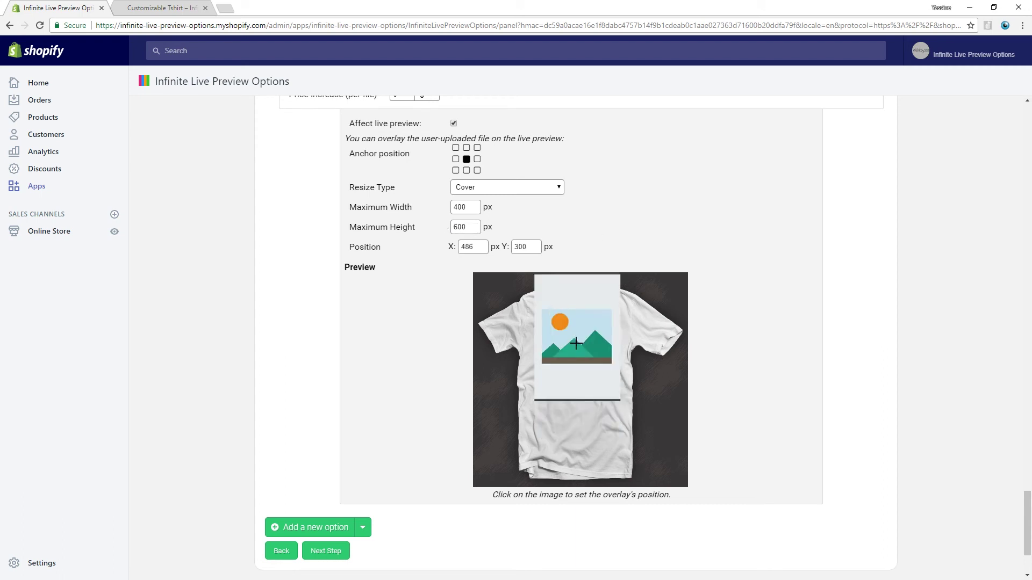
click(577, 387)
click(575, 402)
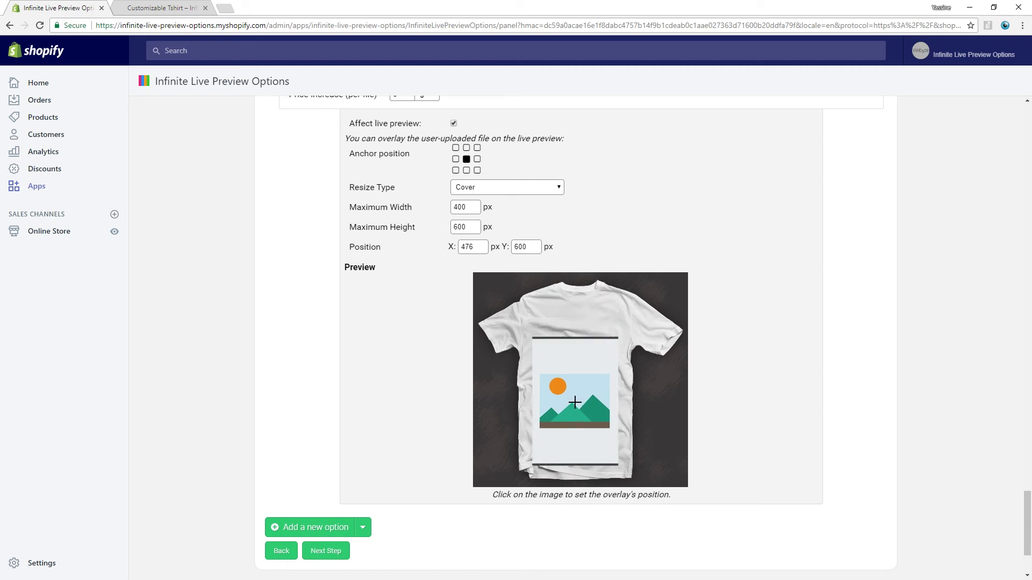
click(575, 398)
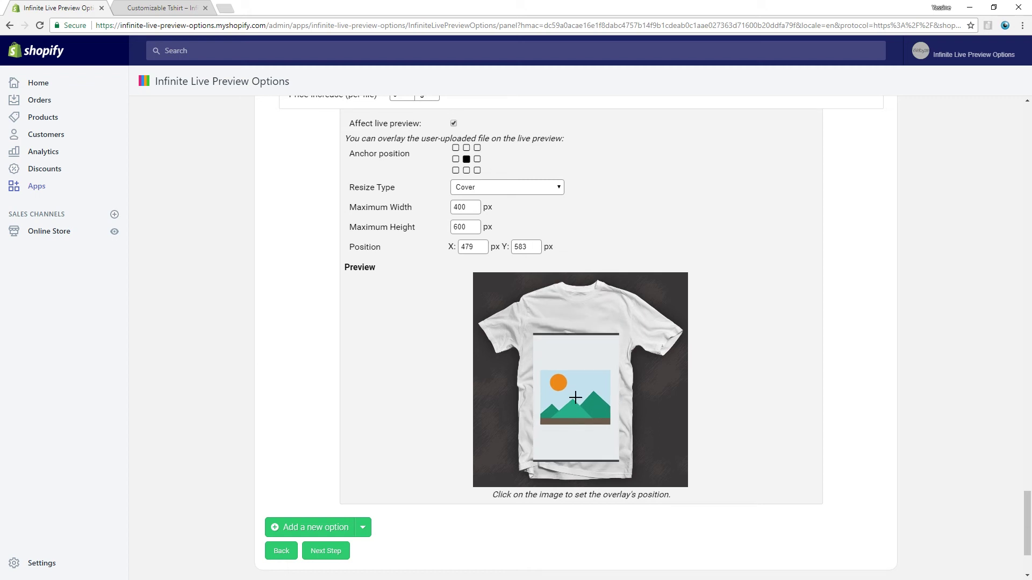
click(576, 389)
click(578, 381)
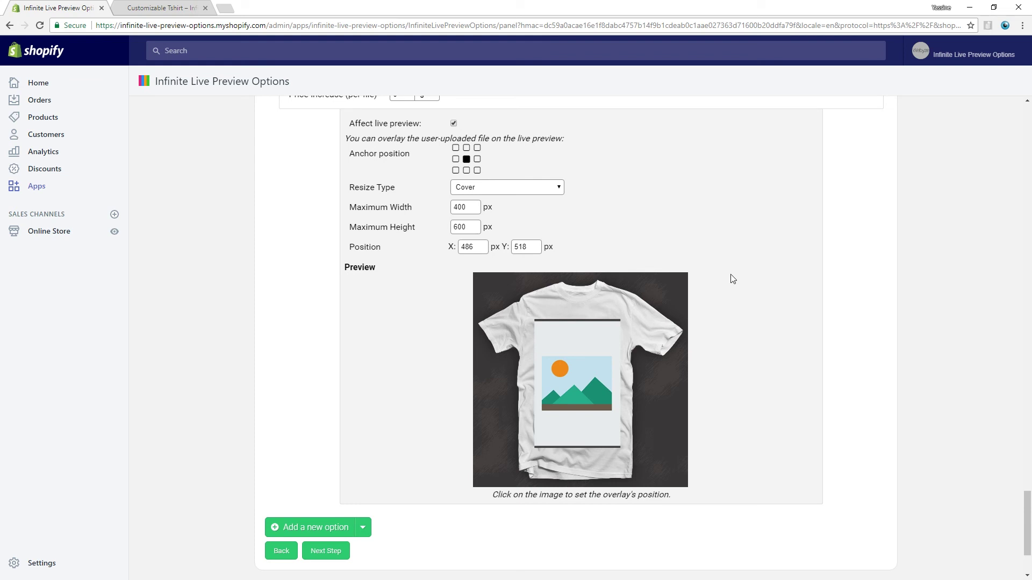
click(507, 192)
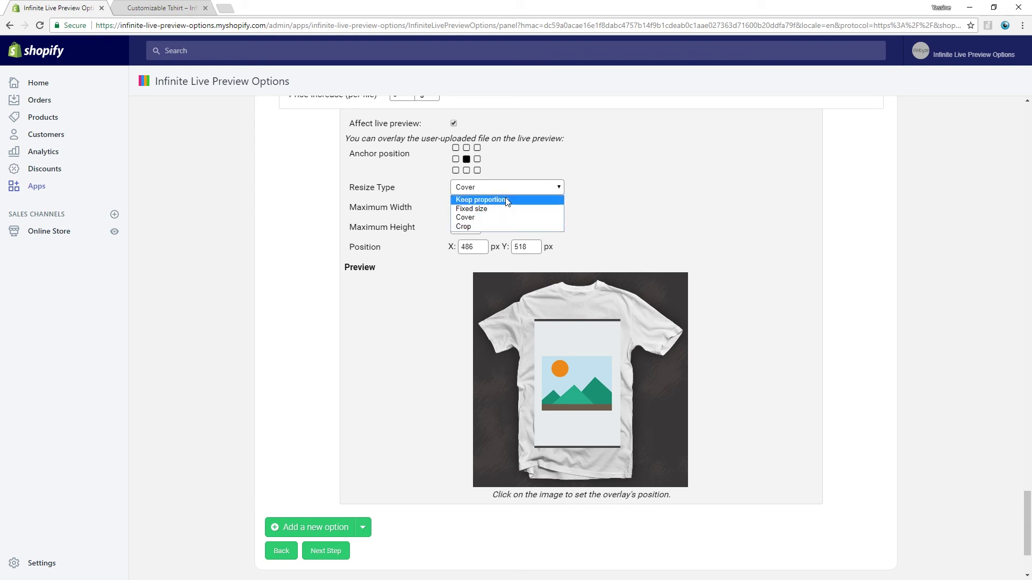
click(507, 201)
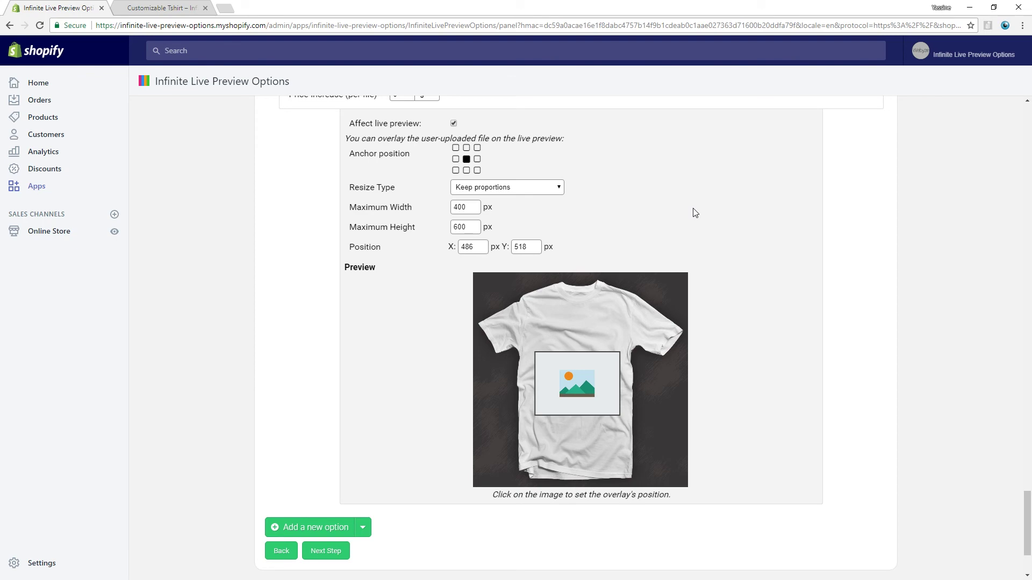
Step: Add two conditions; the first shows Text print when Custom print is Text print (+ 5$)
click(325, 552)
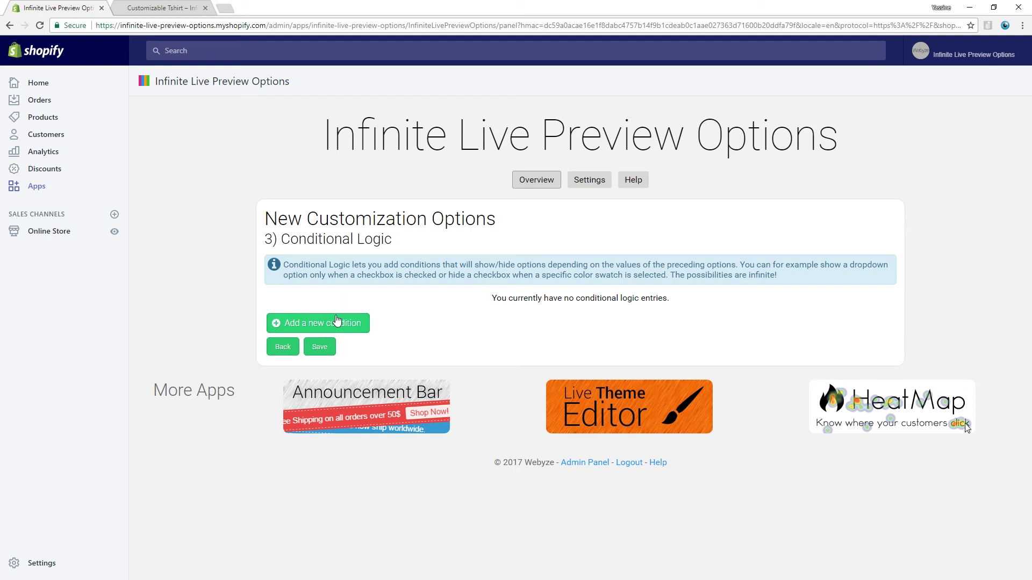
click(336, 322)
click(336, 368)
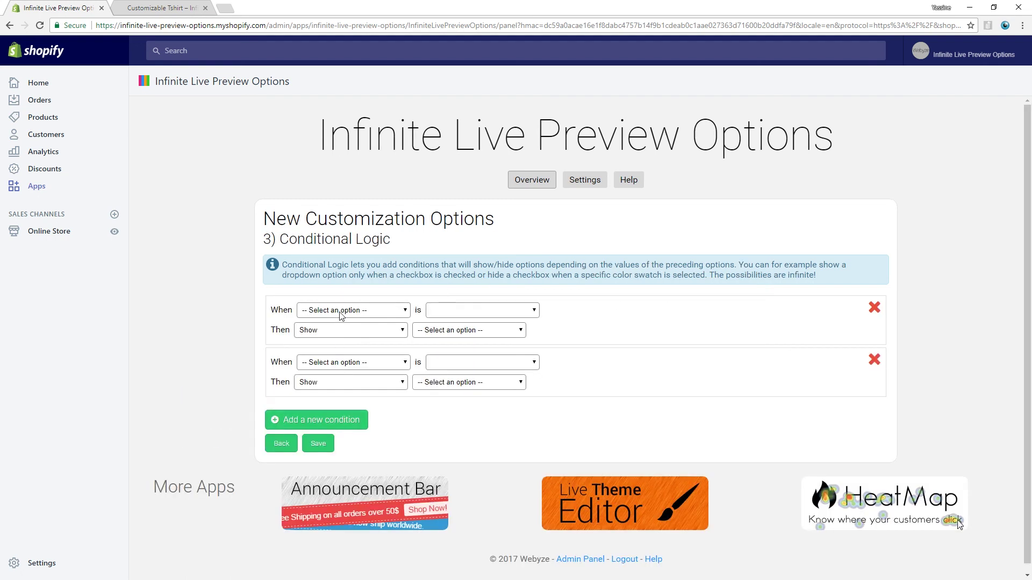
click(343, 310)
click(340, 358)
click(465, 311)
click(465, 332)
click(457, 331)
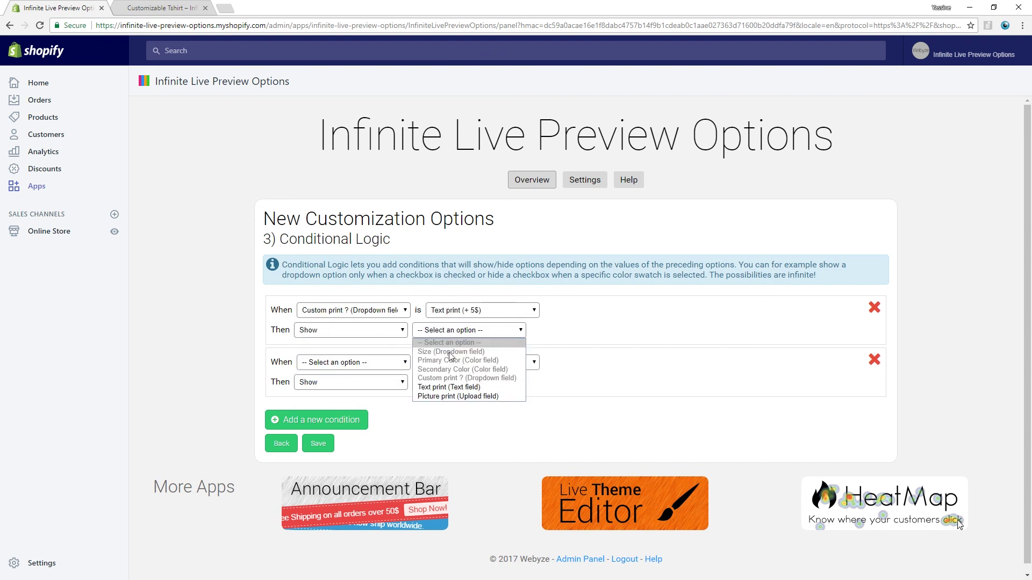
click(448, 393)
Step: Make the second condition show Picture print for Picture print (+ $10), and save
click(375, 362)
click(360, 404)
click(438, 365)
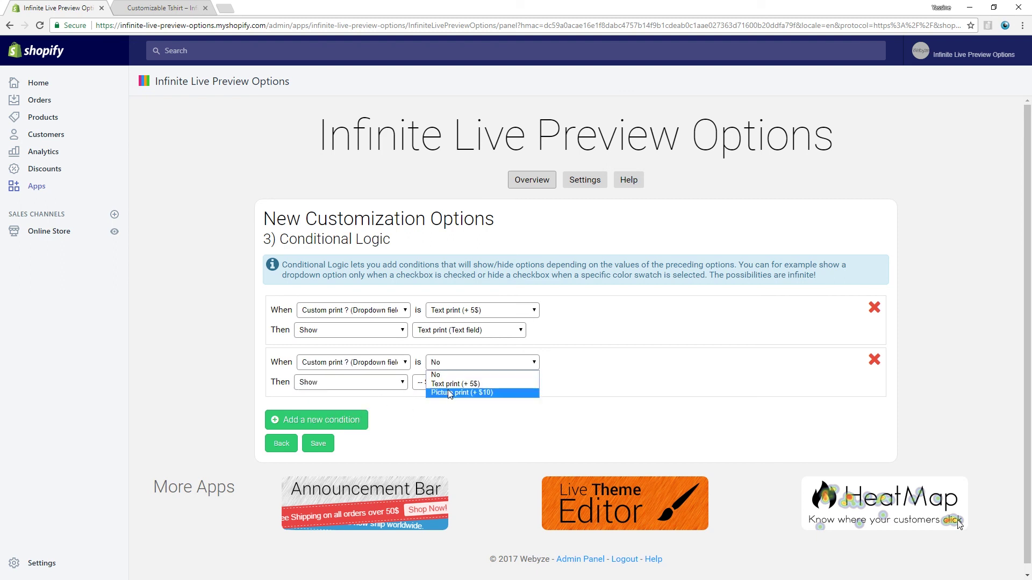
click(448, 392)
click(444, 383)
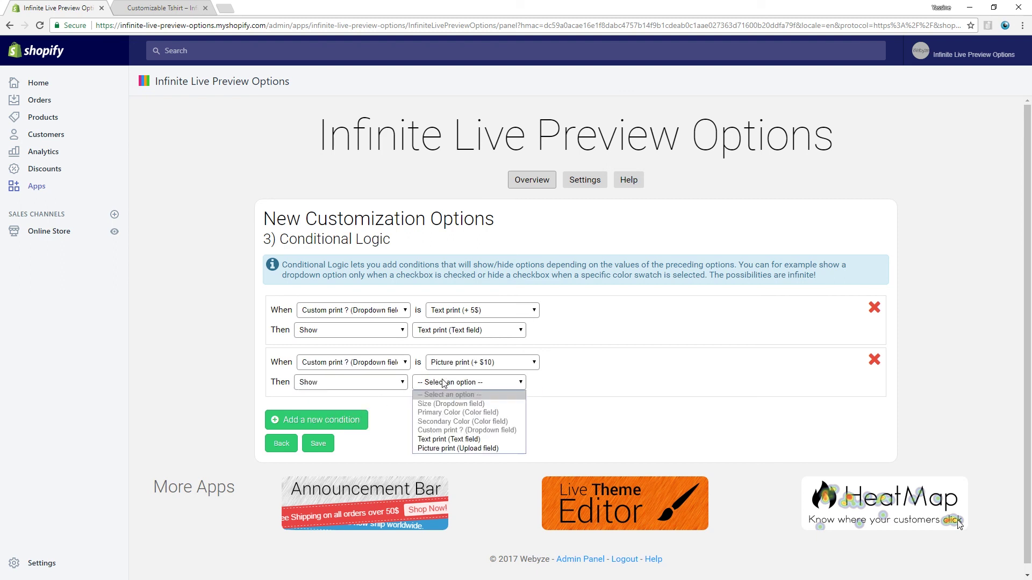
click(458, 449)
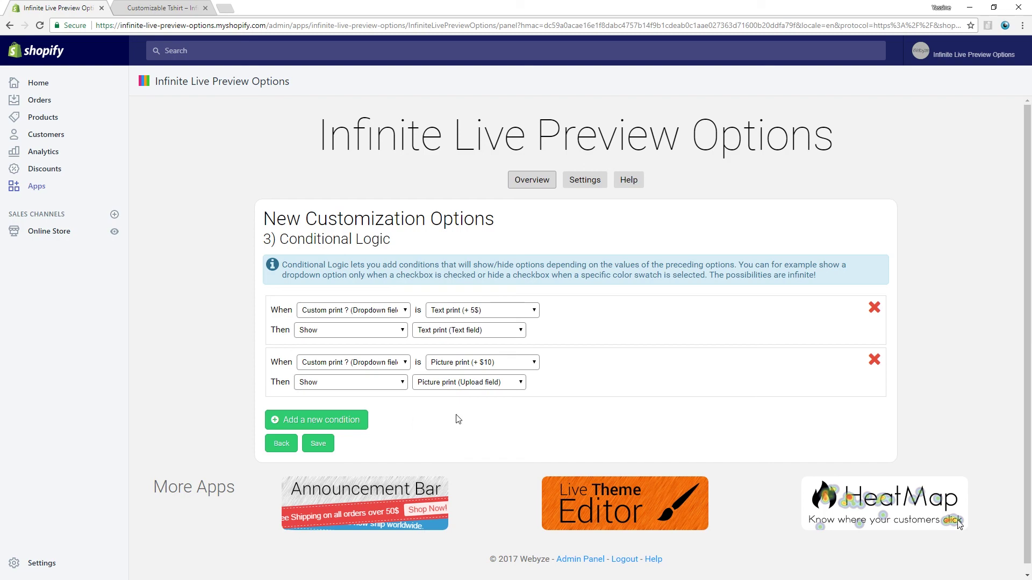
click(318, 442)
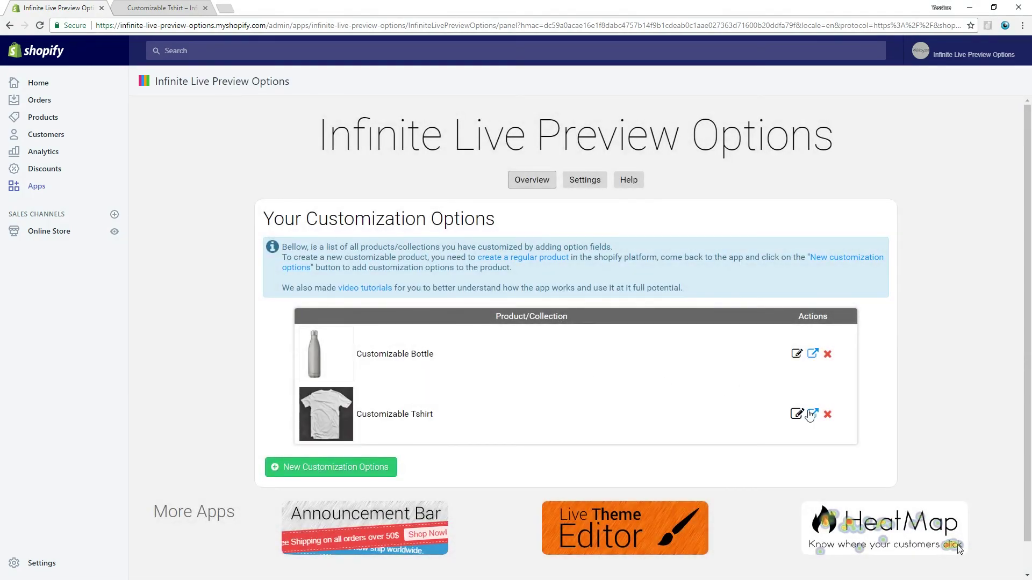
Step: Open the Tshirt's storefront page and try blue, white and green, ending with yellow body and green trim
click(812, 414)
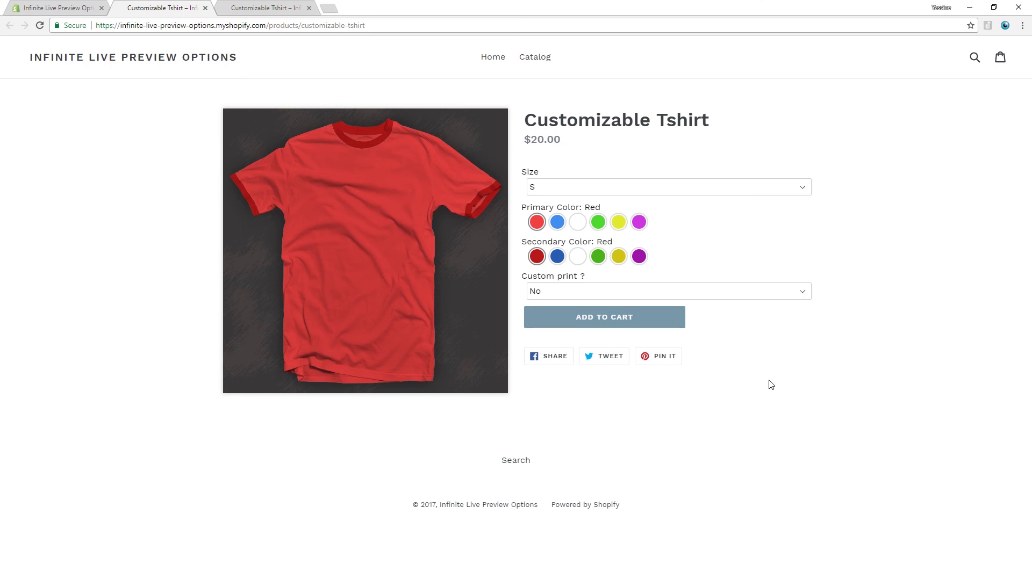
click(557, 221)
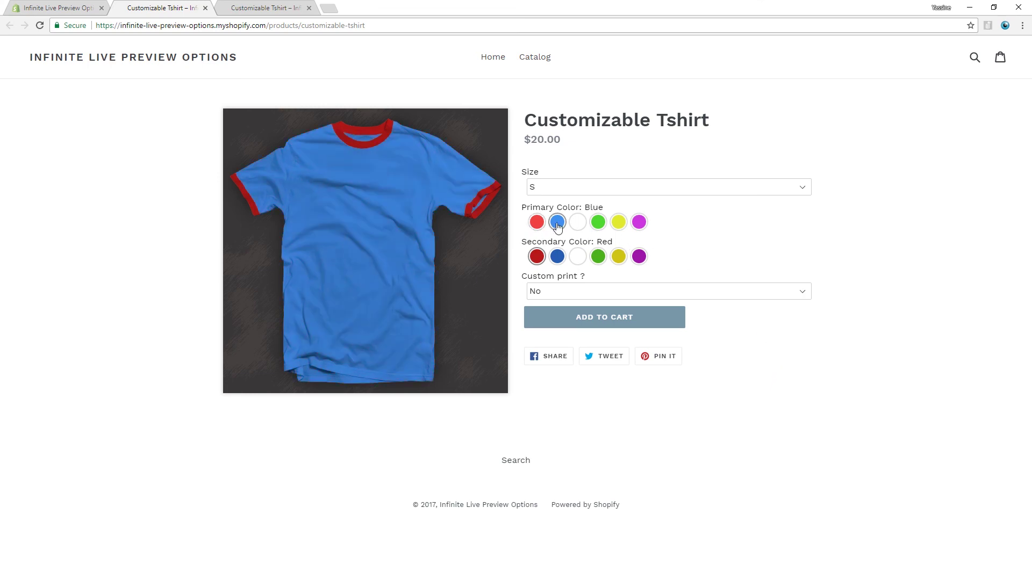
click(579, 263)
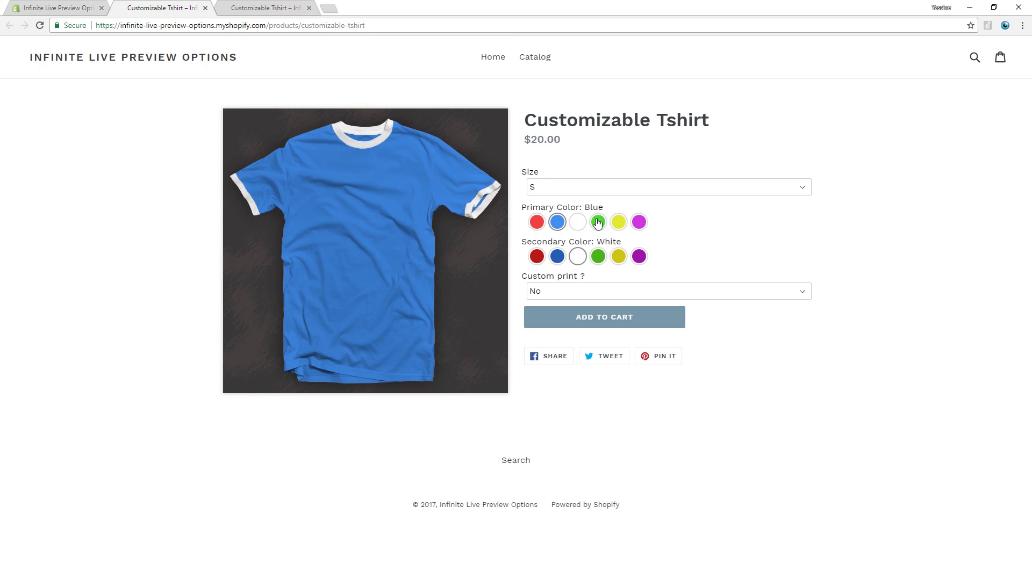
click(598, 222)
click(598, 257)
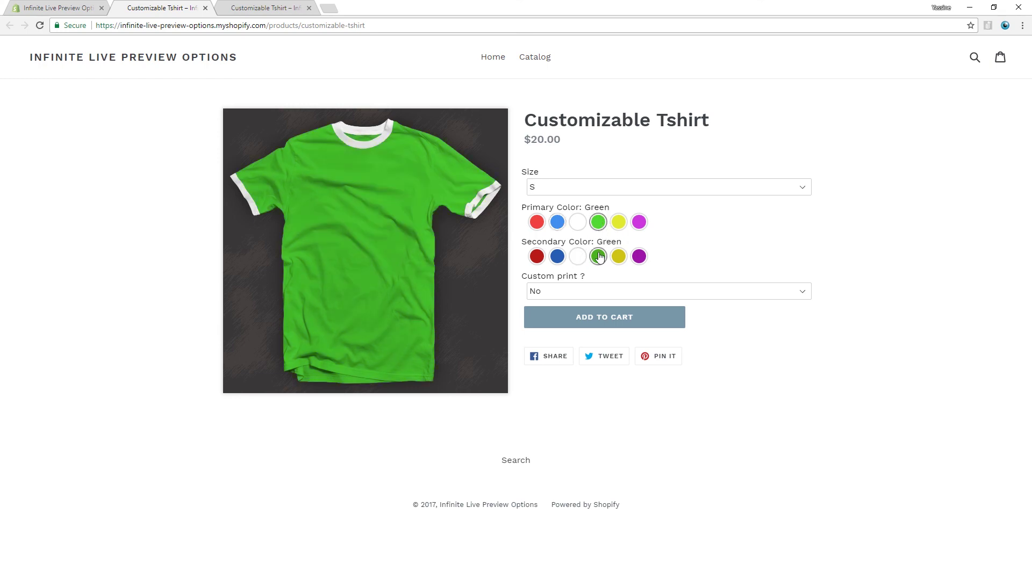
click(619, 224)
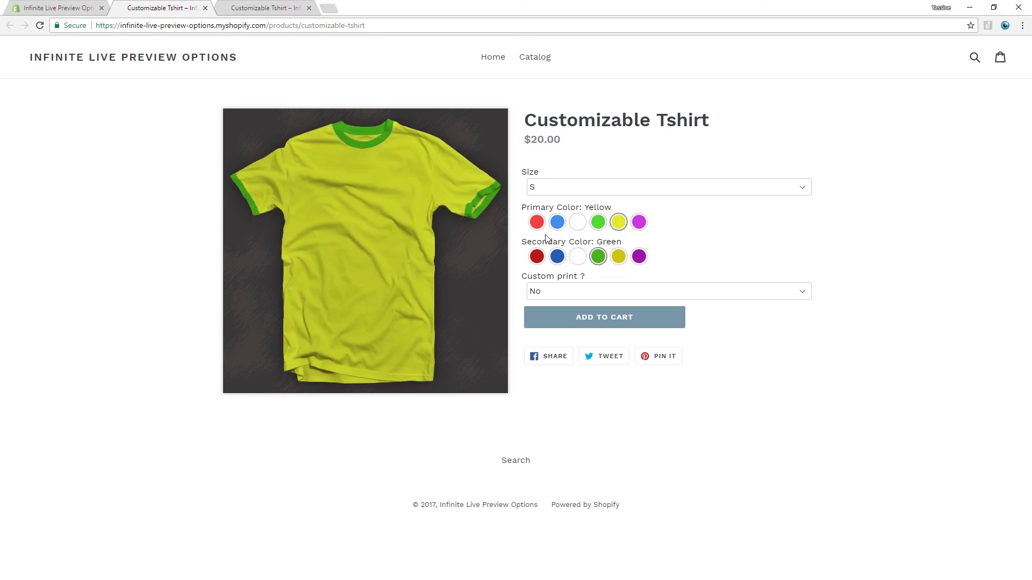
click(573, 297)
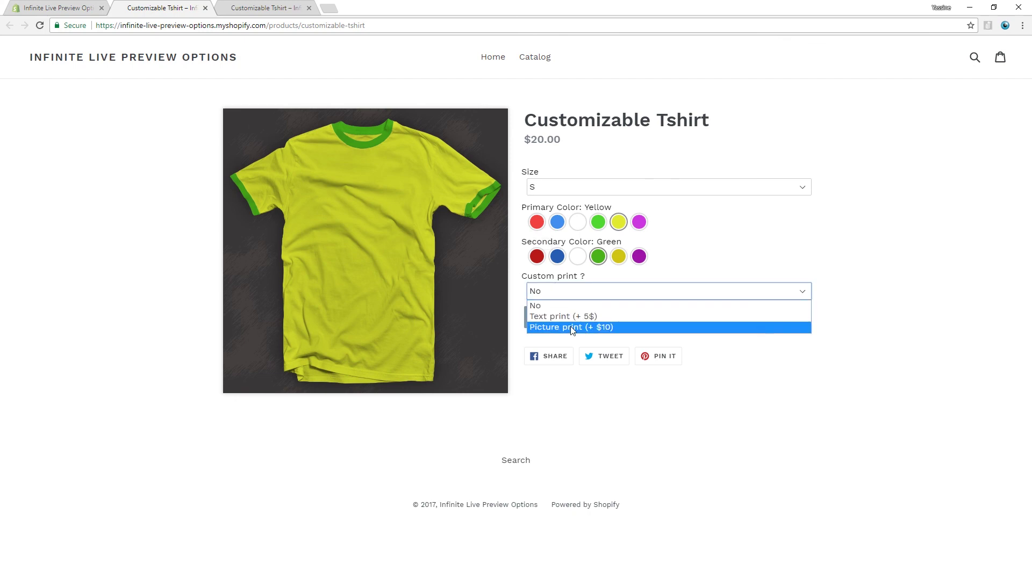
Step: Choose Picture print (+ $10), upload the Earth image, add the shirt to the cart and check its preview
click(573, 325)
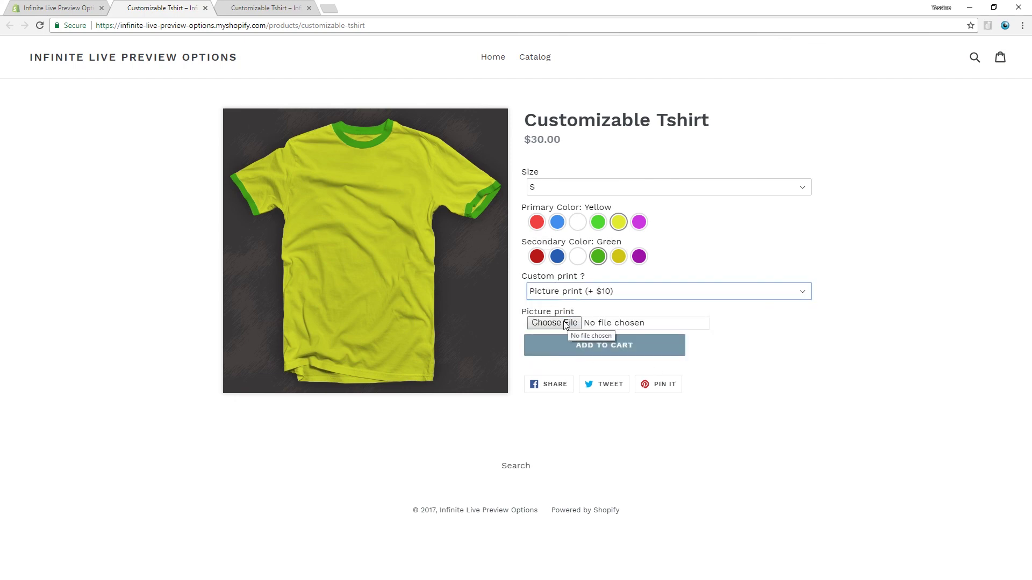
click(565, 325)
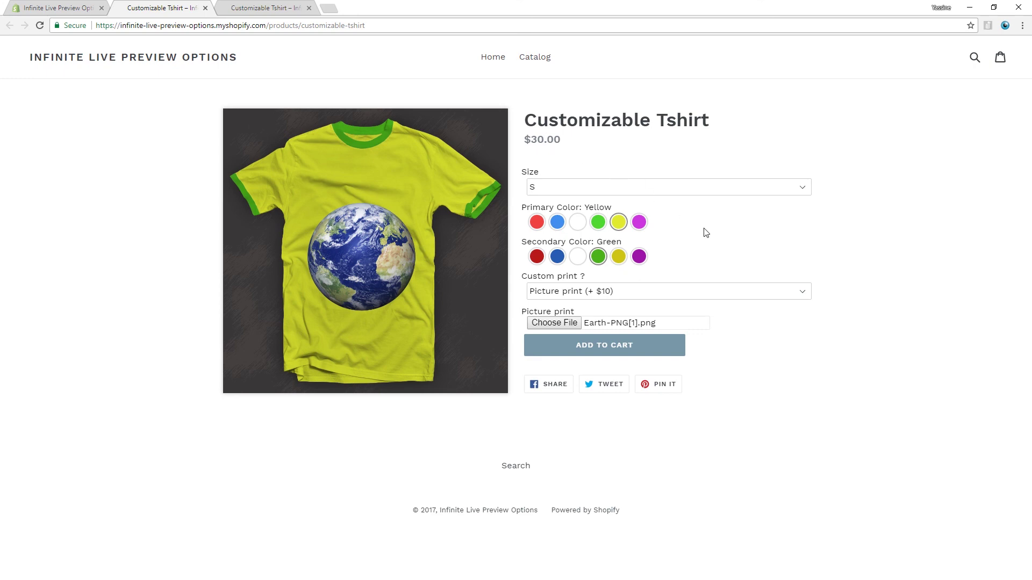
click(628, 353)
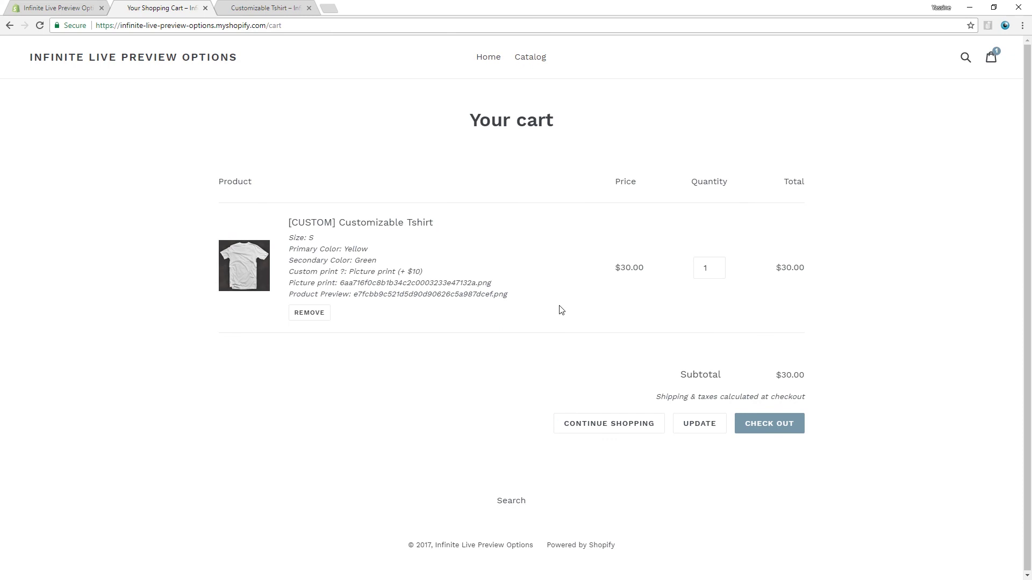
mouse_move(482, 297)
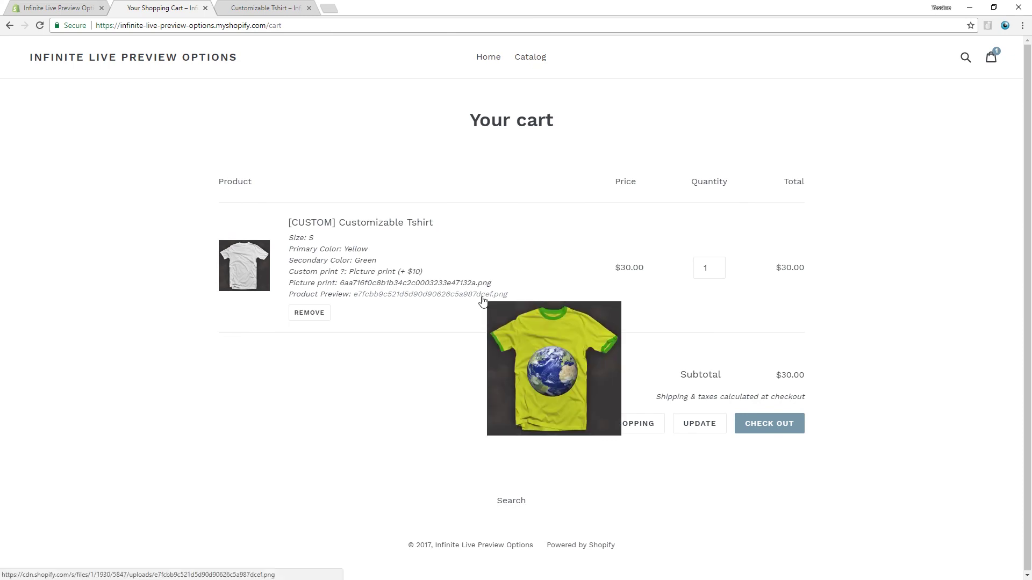